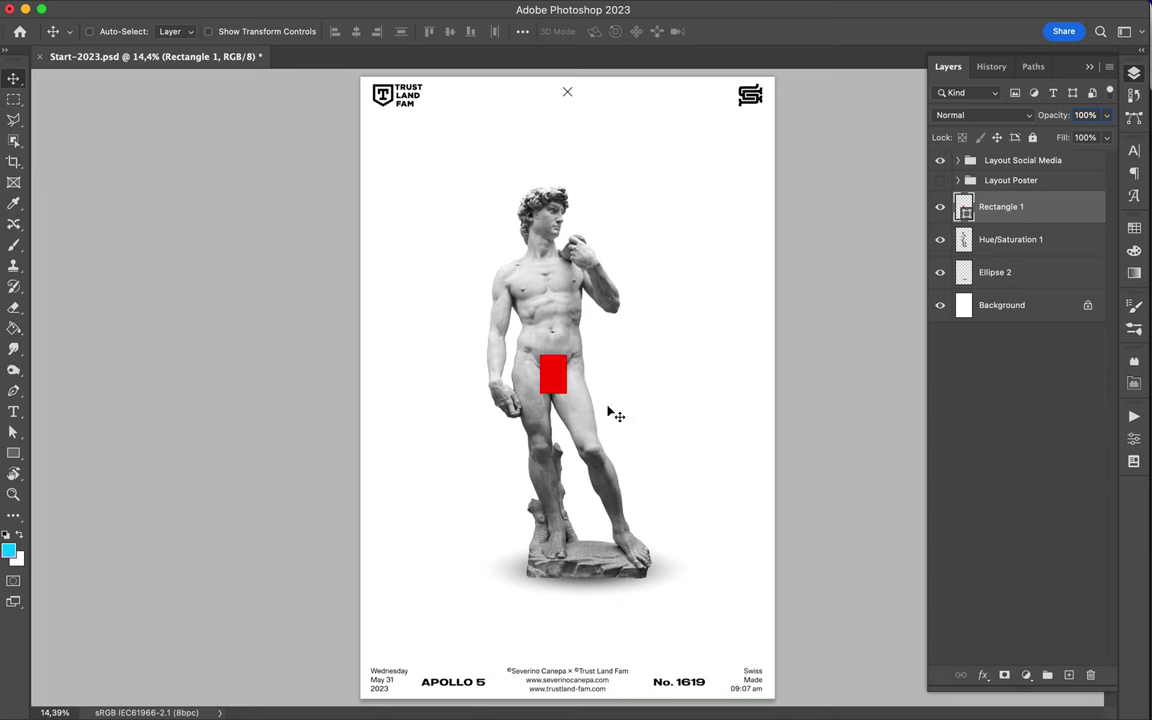
Step: Draw a circle over the statue with no fill and a red 235 px stroke
key("shift+u")
left_click(236, 31)
left_click(129, 57)
left_click(292, 31)
left_click(203, 110)
left_click(335, 32)
left_click(380, 31)
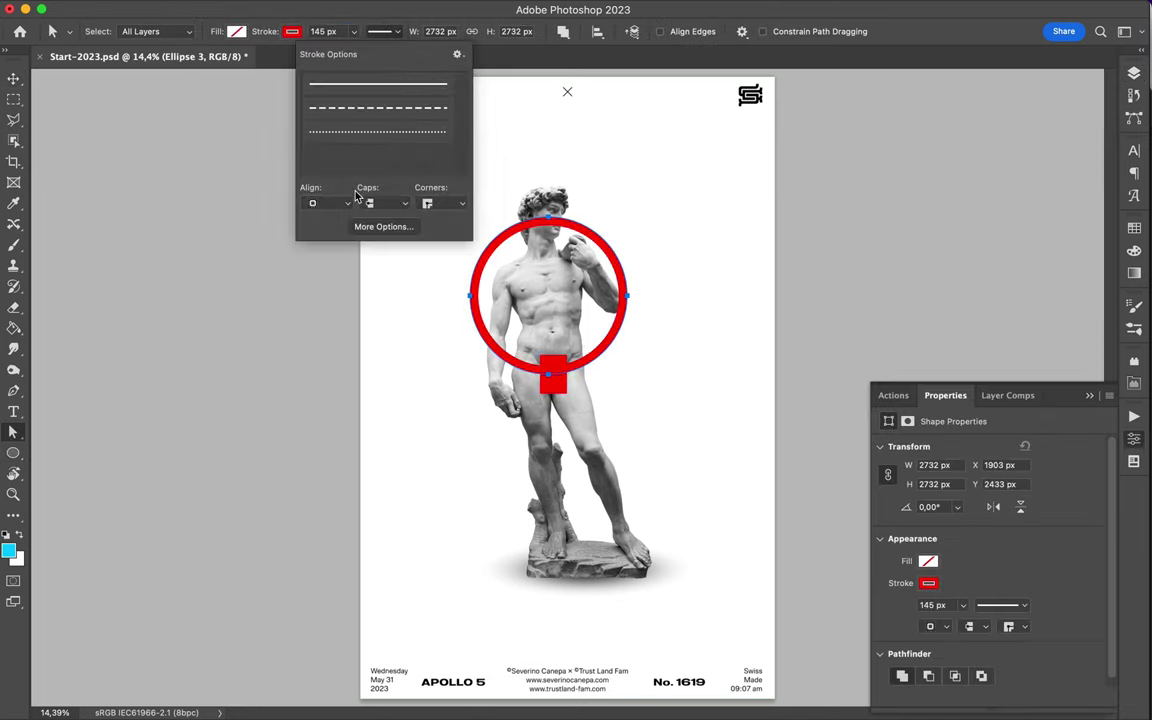
type("235")
left_click(340, 32)
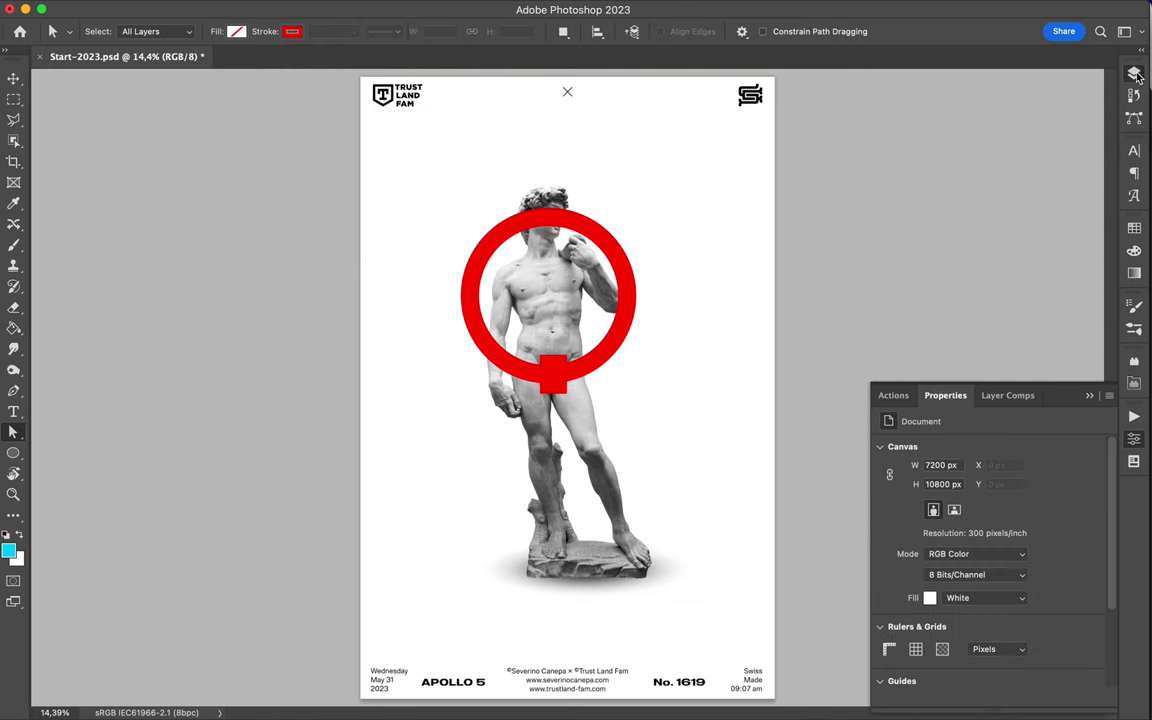
Step: Give the ring a Bevel & Emboss: size 174 px, Screen highlight at 70%, Multiply shadow
left_click(1134, 73)
double_click(1040, 206)
left_click(288, 401)
left_click_drag(538, 455, 569, 455)
left_click_drag(543, 617, 566, 617)
left_click(556, 636)
left_click(550, 614)
left_click_drag(537, 657, 551, 657)
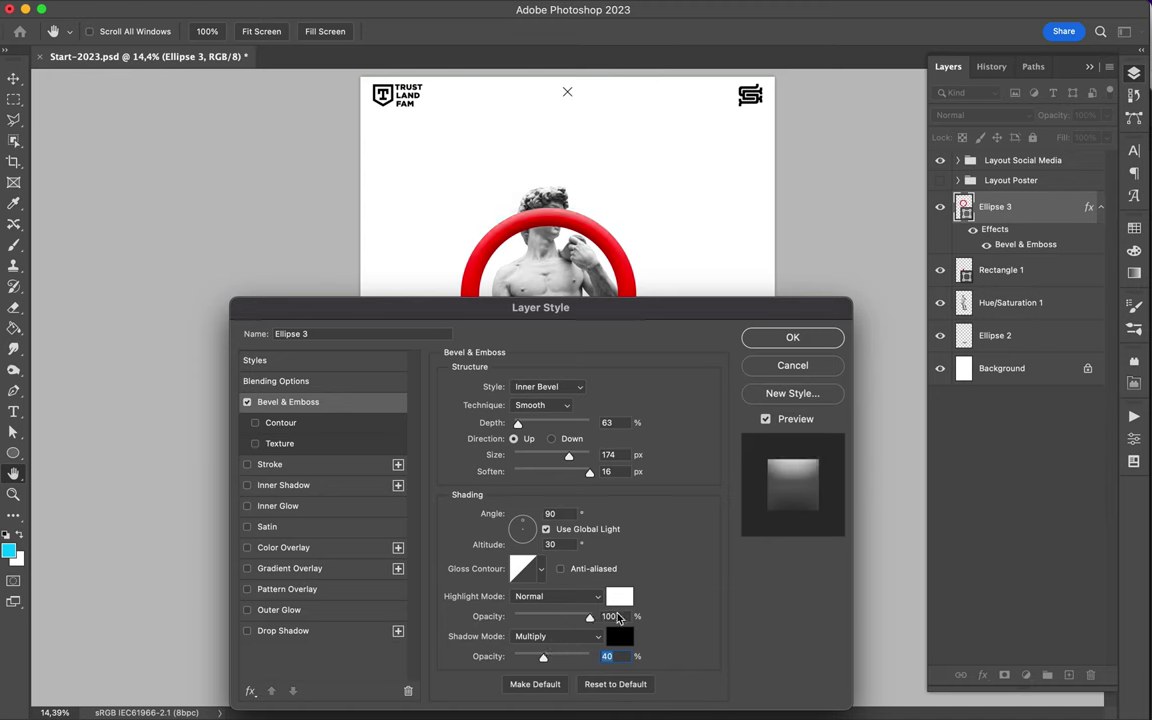
left_click_drag(583, 616, 566, 616)
left_click(556, 596)
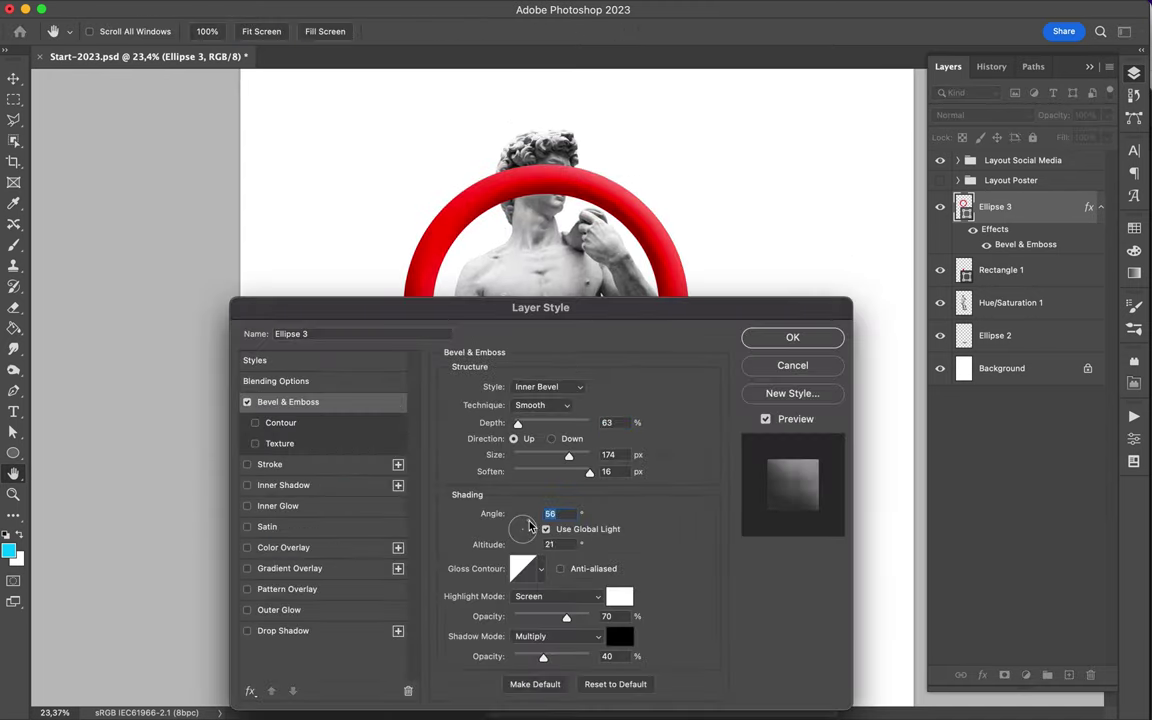
left_click(828, 344)
left_click(522, 31)
Step: Add a layer mask to Ellipse 3 and load the statue's outline as a selection
left_click(555, 192)
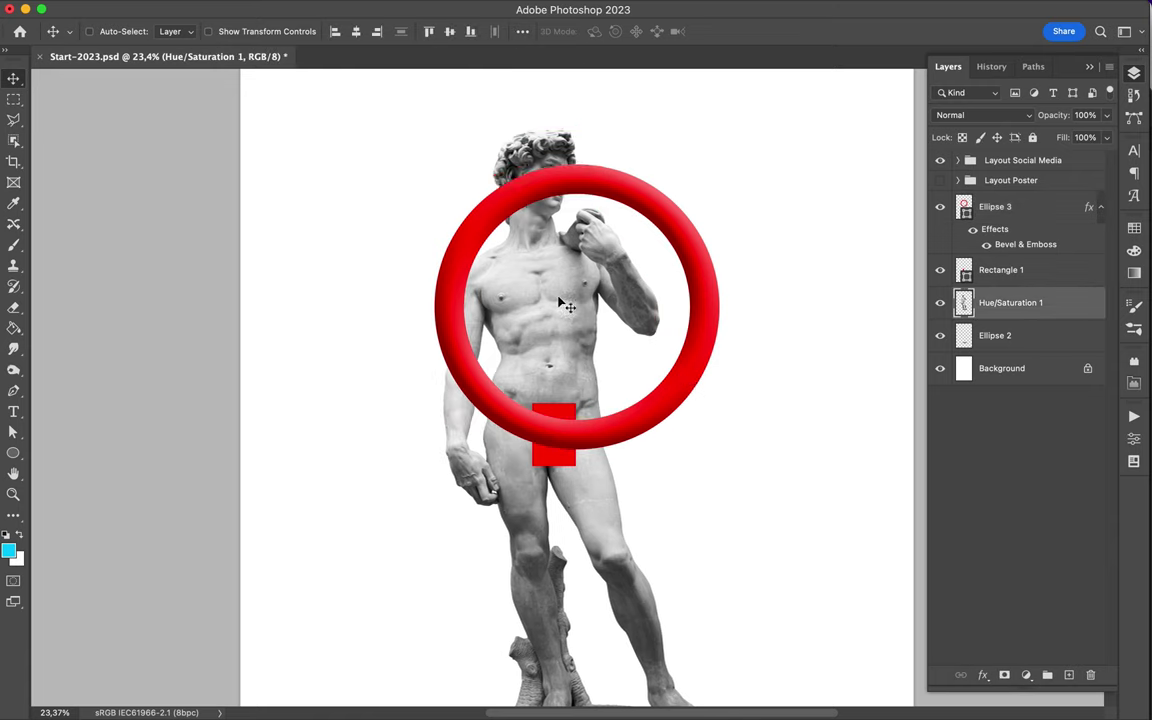
left_click_drag(561, 301, 587, 307)
left_click(1010, 206)
left_click(1004, 675)
left_click(963, 302, "super")
Step: Paint black on the ring's mask so it passes behind the statue's head and shoulder
key("b")
right_click(525, 380)
key("Return")
left_click_drag(600, 200, 681, 296)
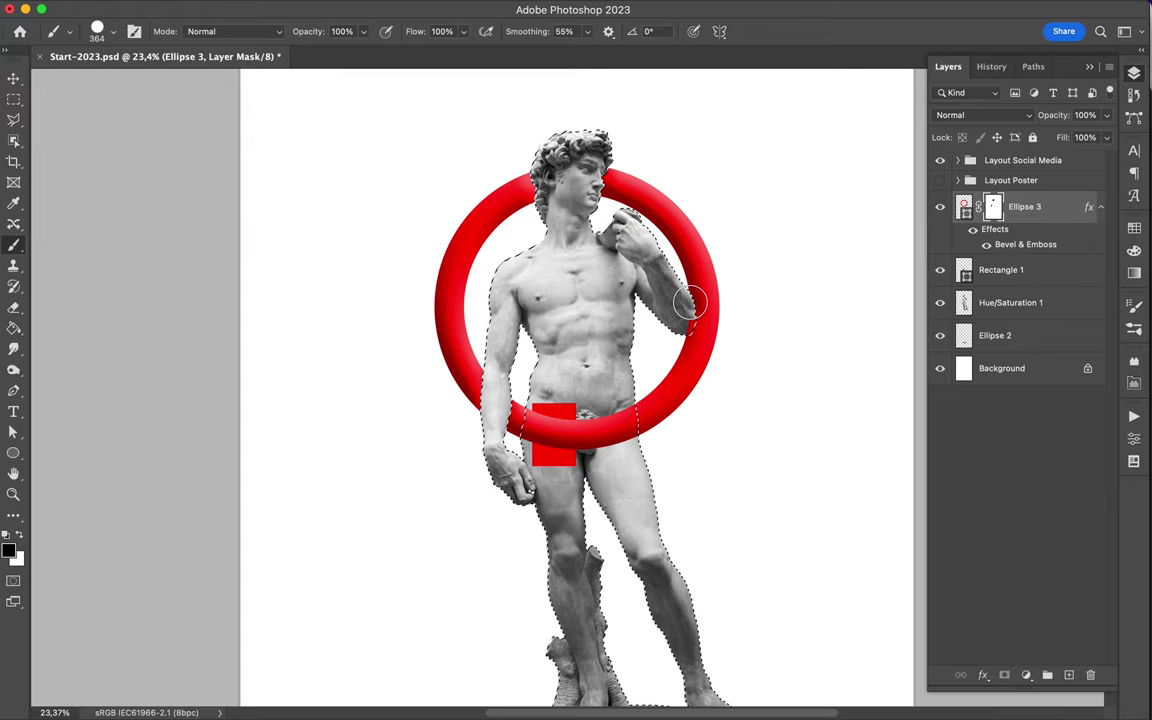
right_click(1024, 206)
left_click(1020, 548)
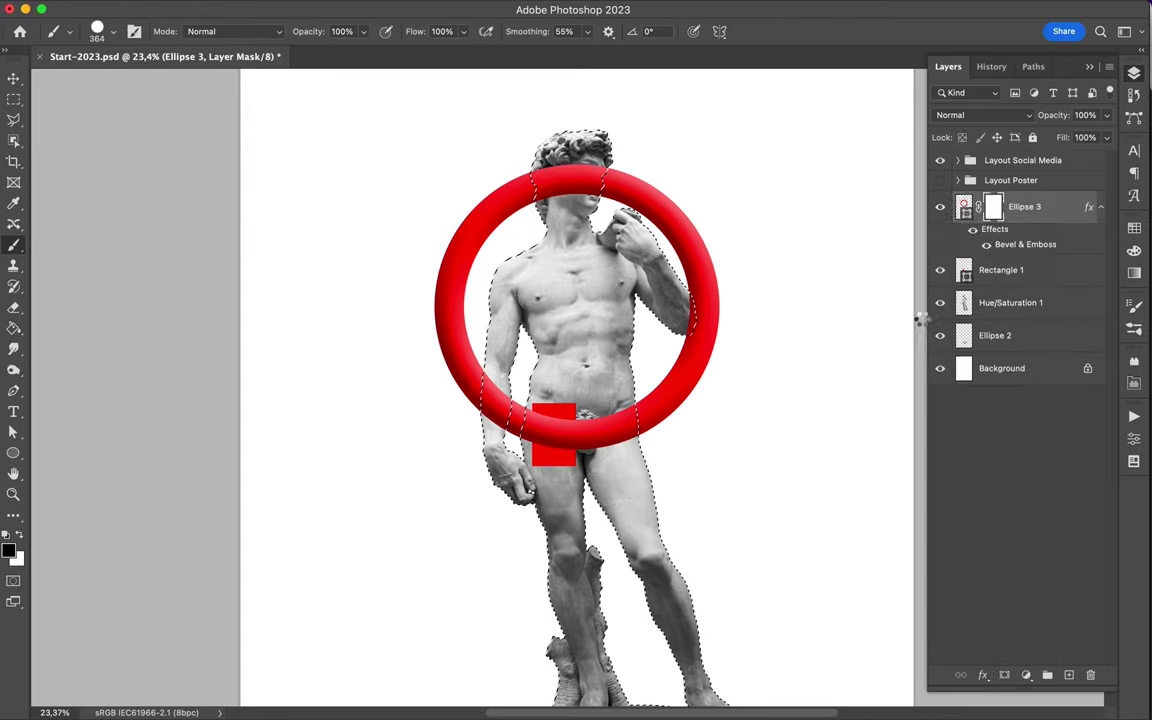
key("super+z")
key("super+z")
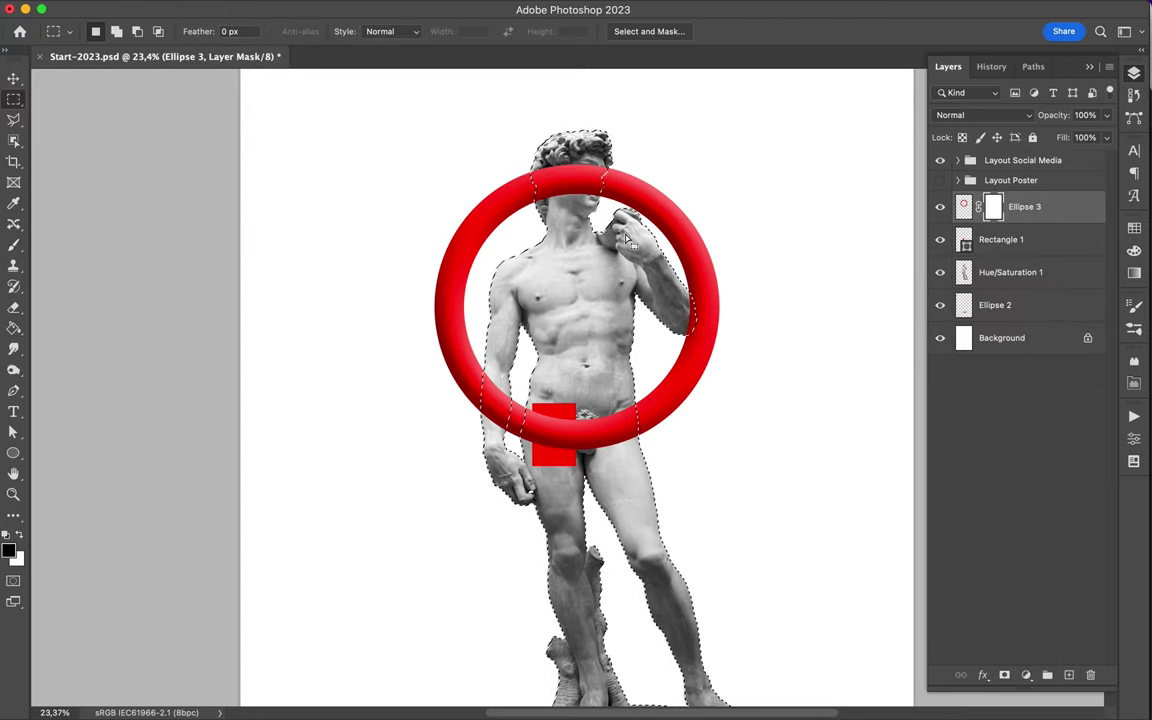
left_click_drag(491, 333, 560, 190)
key("super+d")
key("v")
left_click(572, 413)
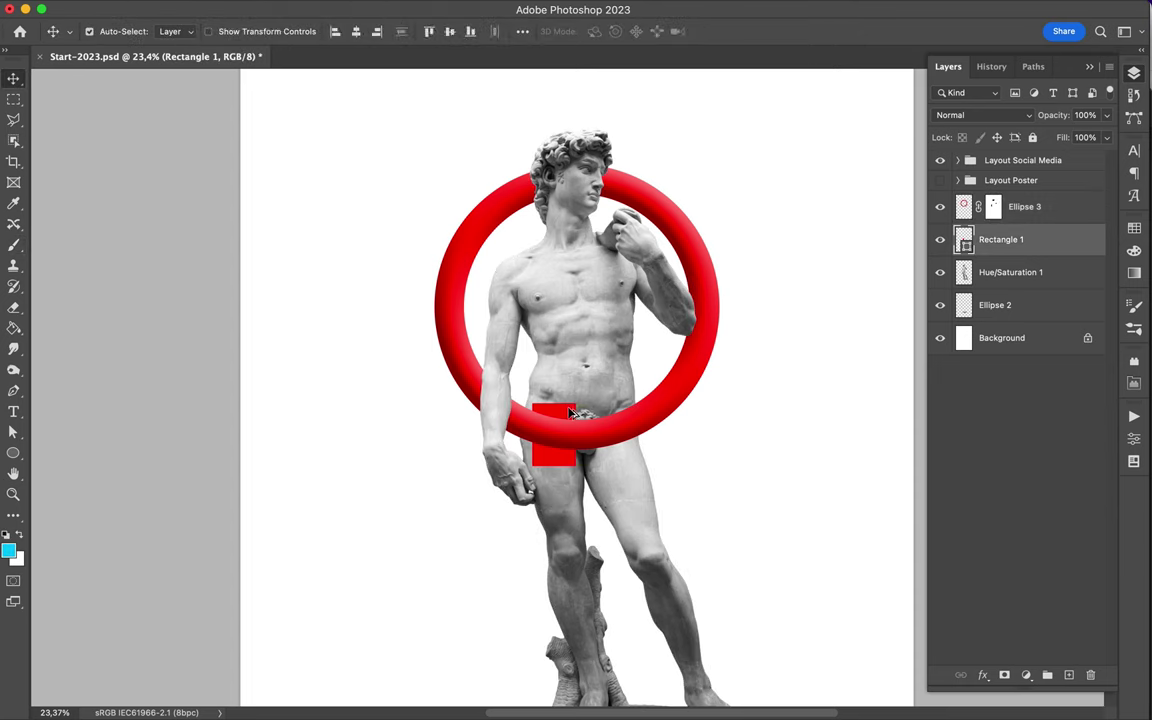
Step: Fill the statue selection black on a new layer and apply a 106 px Gaussian Blur
key("d")
key("alt+BackSpace")
left_click(373, 10)
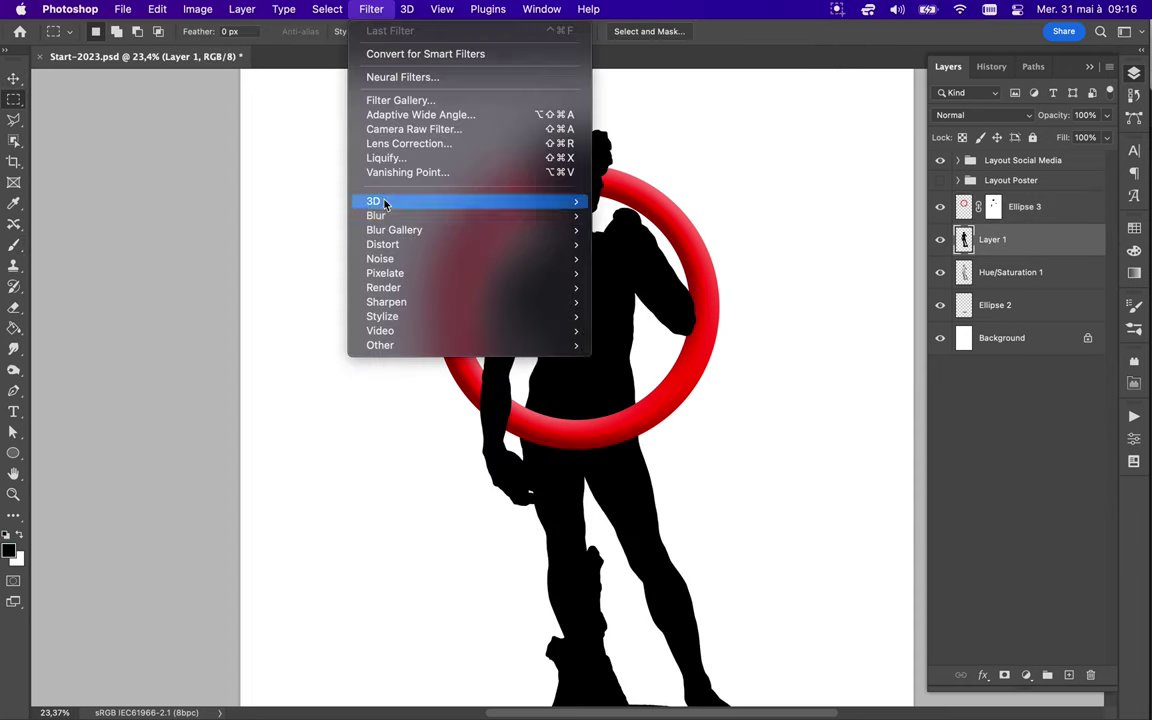
left_click(651, 262)
left_click_drag(936, 328, 944, 328)
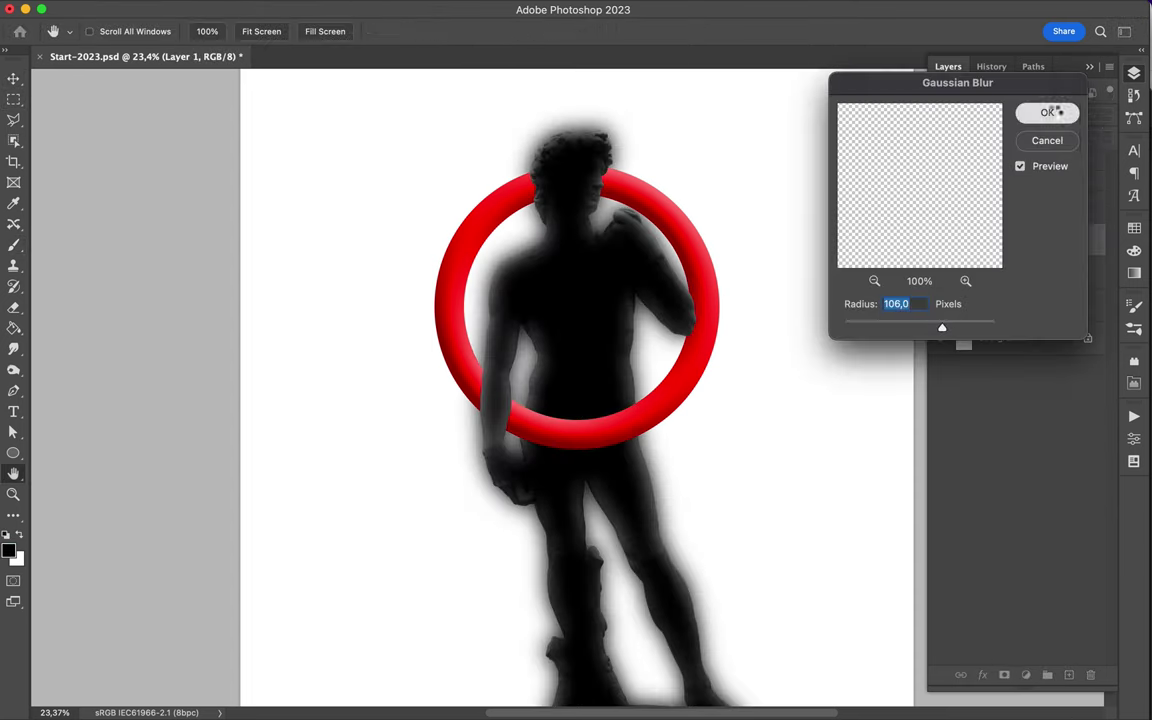
left_click(1047, 112)
Step: Duplicate the blurred silhouette, clip the copy to the ring, hide the original, and erase the excess
key("super+j")
left_click(942, 275)
key("super+alt+g")
key("e")
right_click(591, 432)
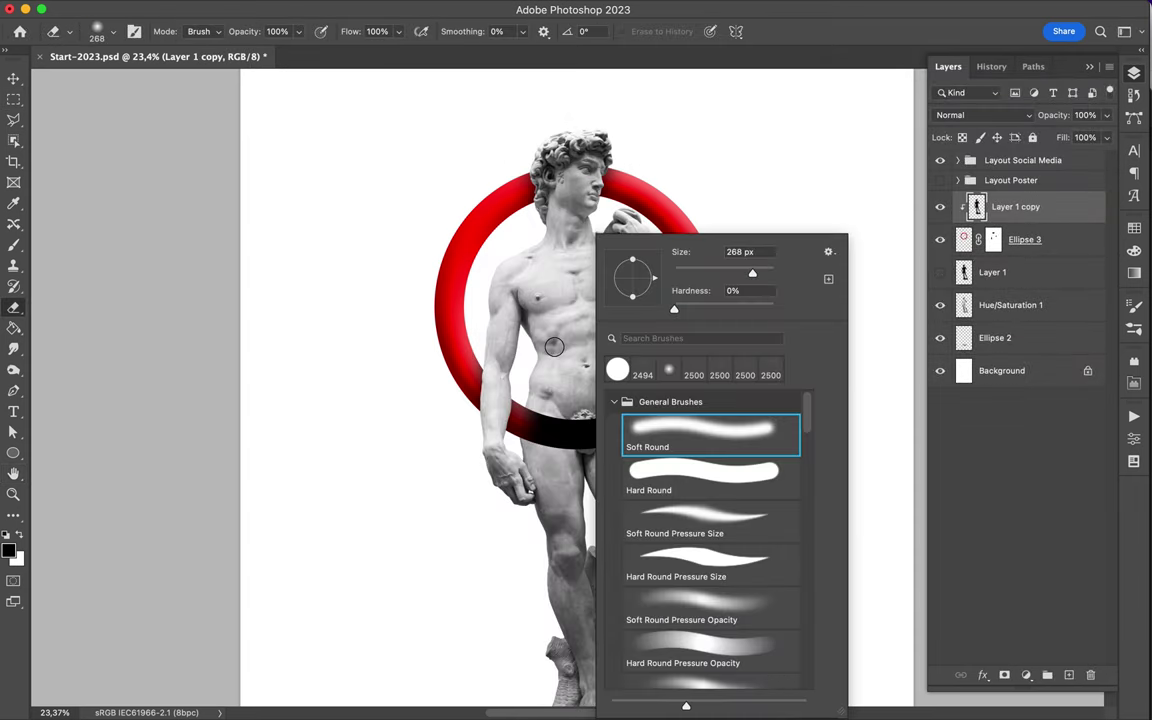
key("Escape")
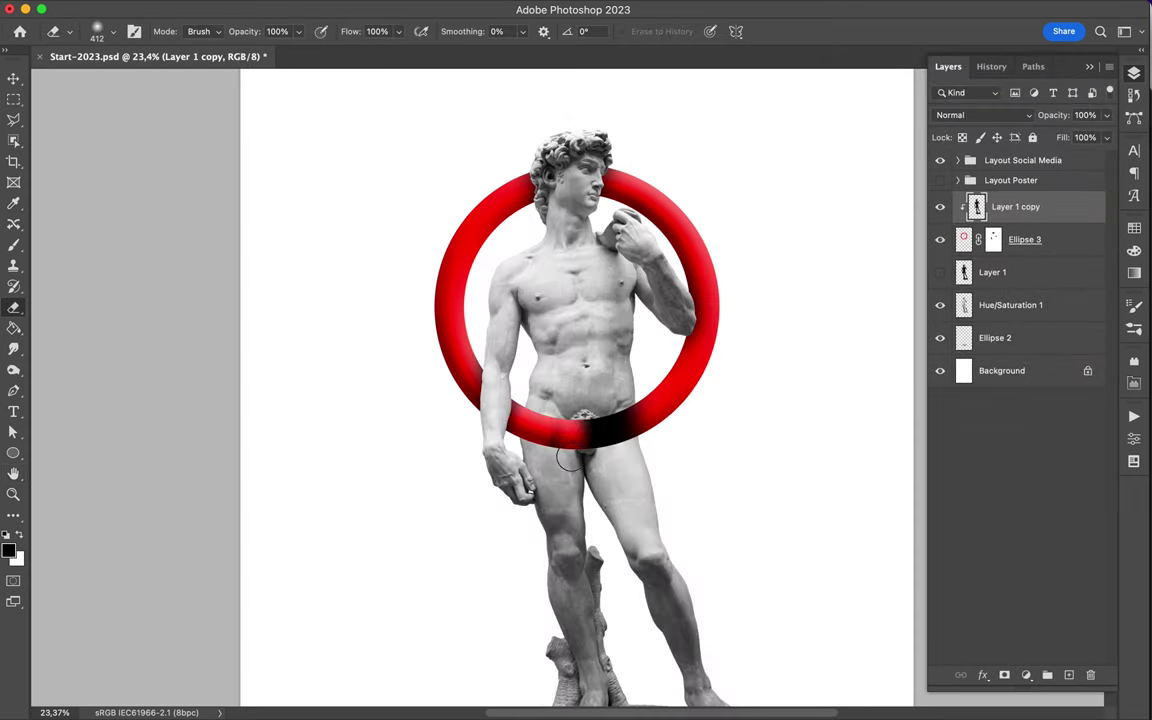
scroll(600, 420, "down", 1)
scroll(592, 476, "down", 2)
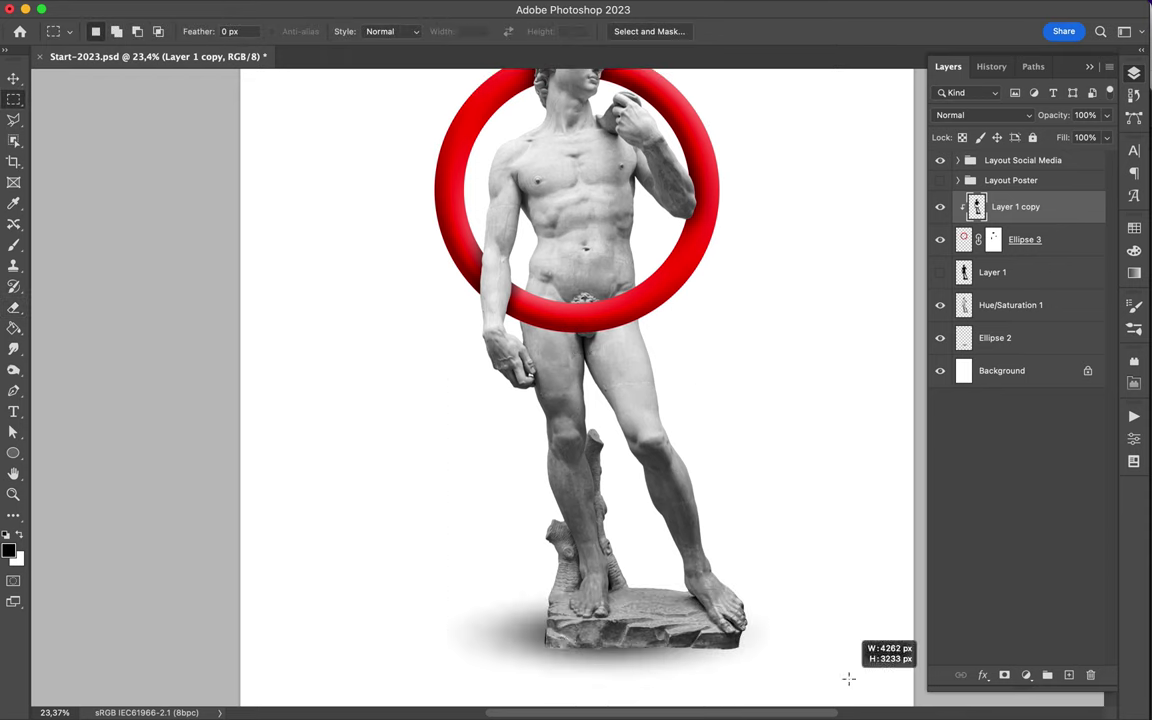
key("v")
left_click(550, 640, "super")
scroll(751, 532, "down", 3)
scroll(605, 343, "up", 2)
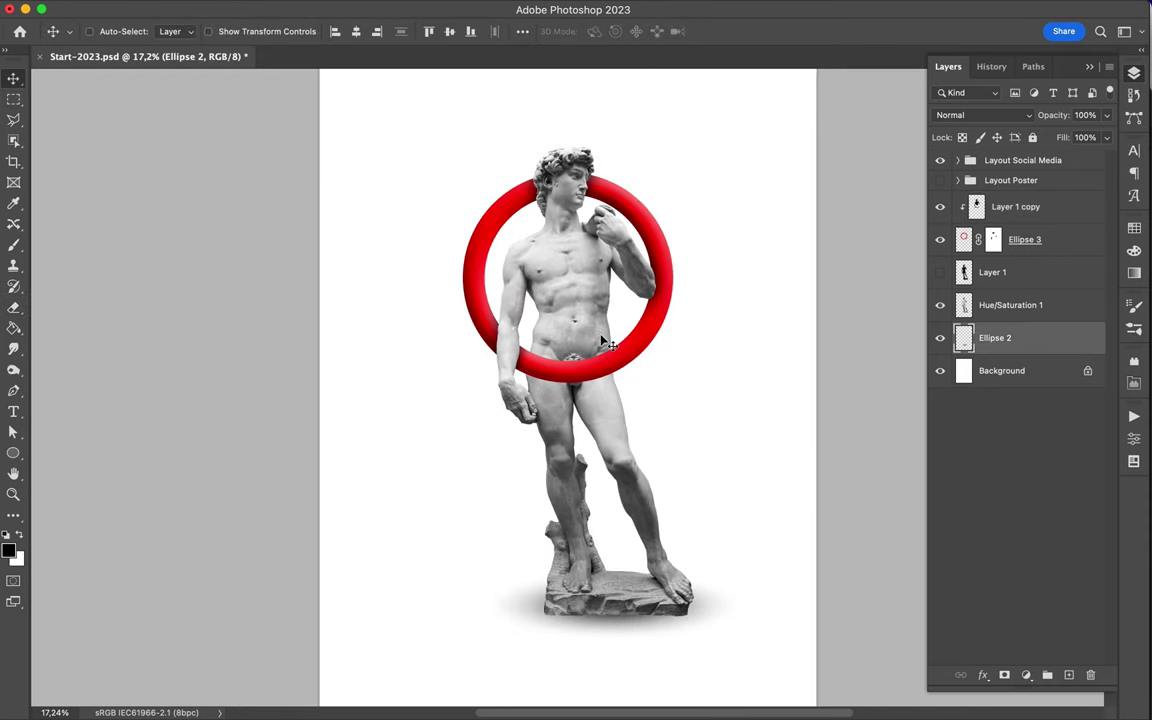
Step: Duplicate the ring lower over the hips, delete its mask, and move it to the top of the stack
left_click(668, 240, "super")
mouse_move(668, 240)
left_mouse_down()
mouse_move(674, 463)
mouse_move(665, 436)
left_mouse_up()
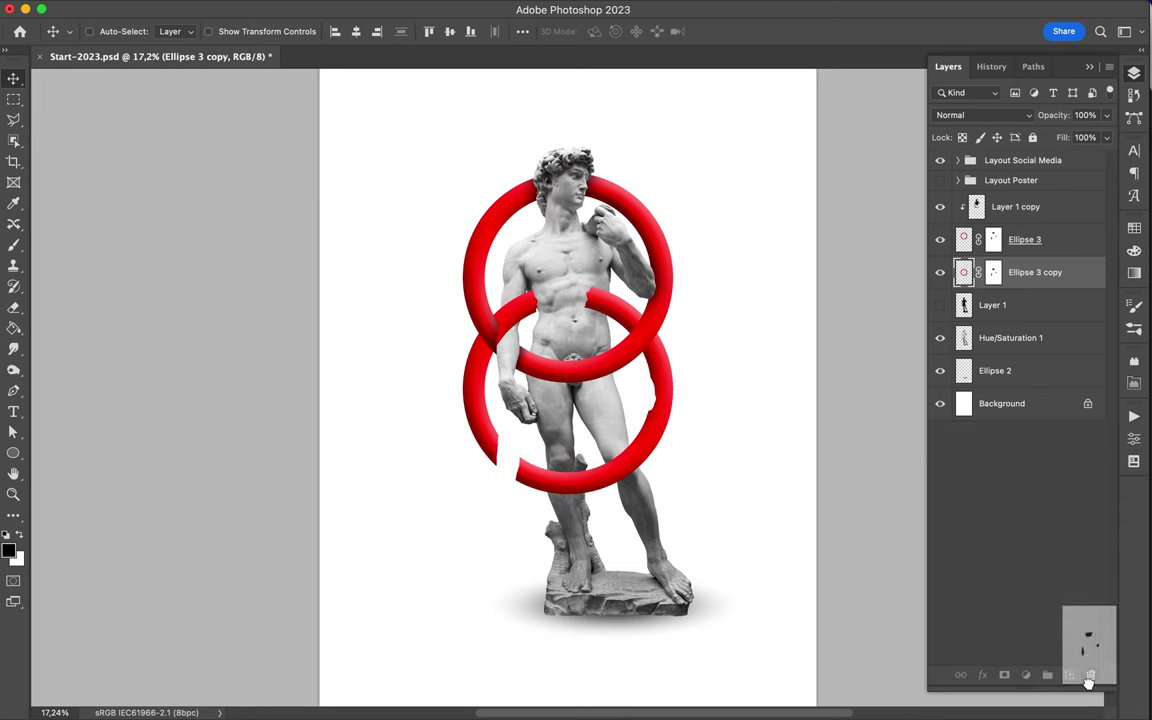
left_click_drag(1089, 680, 1090, 676)
left_click(566, 281)
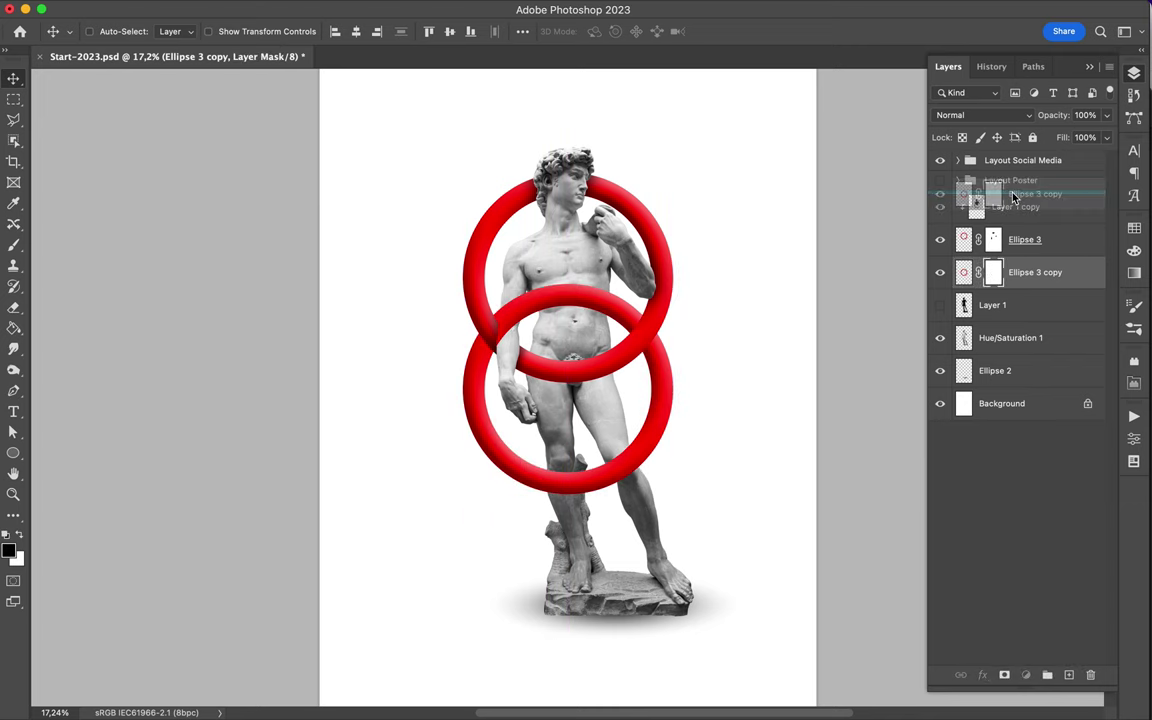
left_click_drag(1013, 197, 1013, 200)
left_click_drag(668, 390, 667, 402)
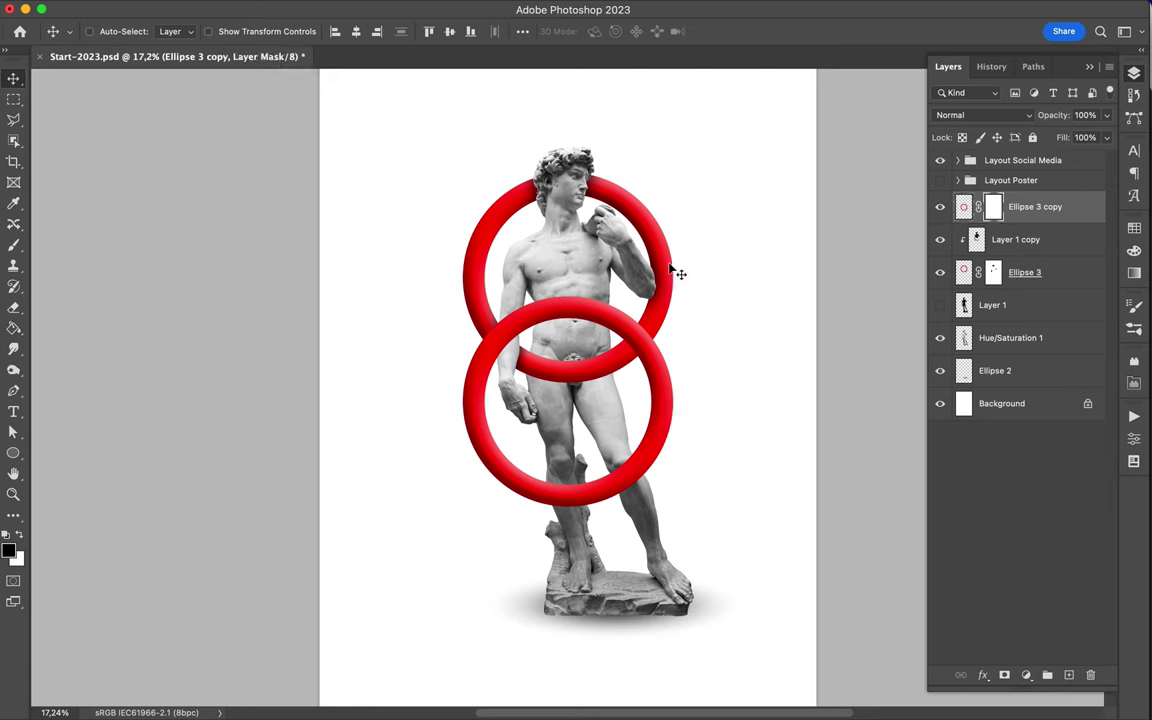
Step: Mask the lower ring behind the statue and add a blurred silhouette shadow copy above it
key("b")
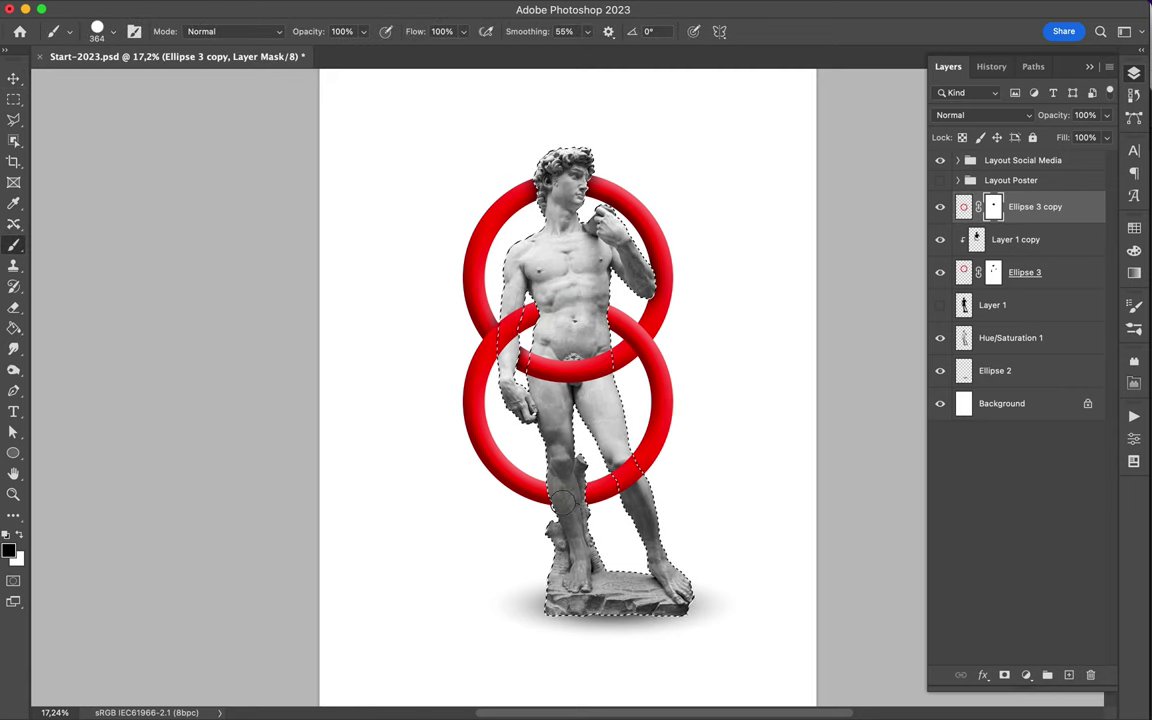
key("m")
left_click(573, 516)
left_click_drag(1007, 310, 1010, 197)
scroll(578, 319, "up", 3)
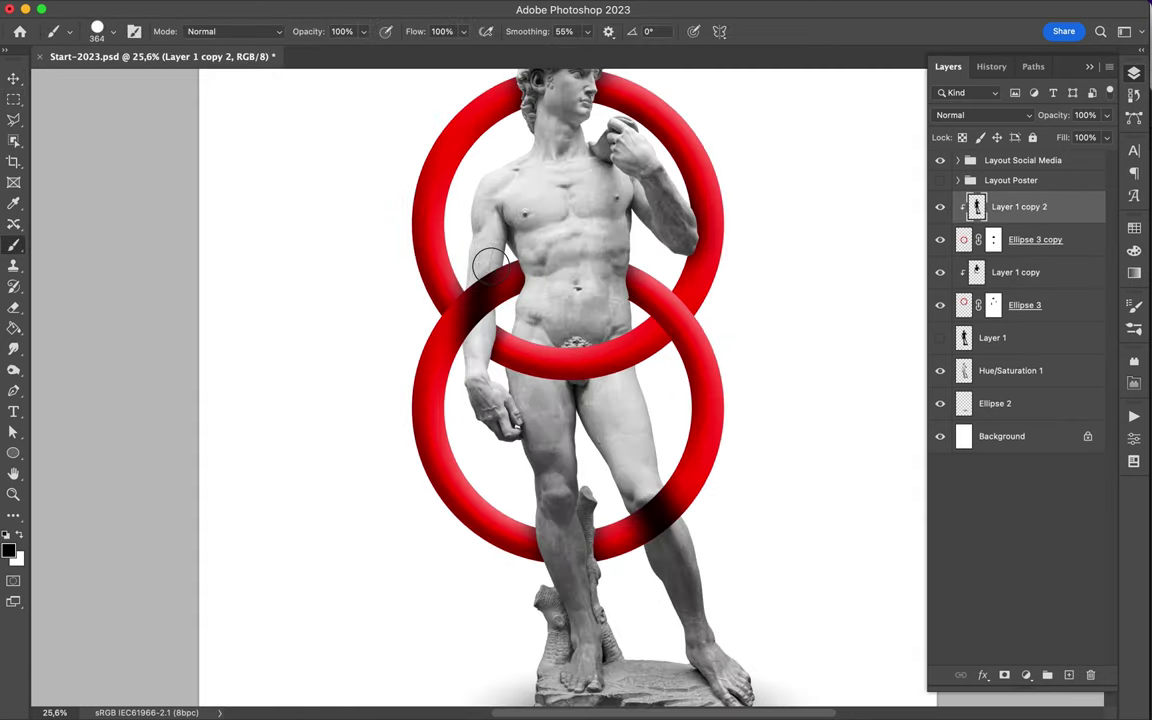
key("e")
scroll(686, 534, "up", 3)
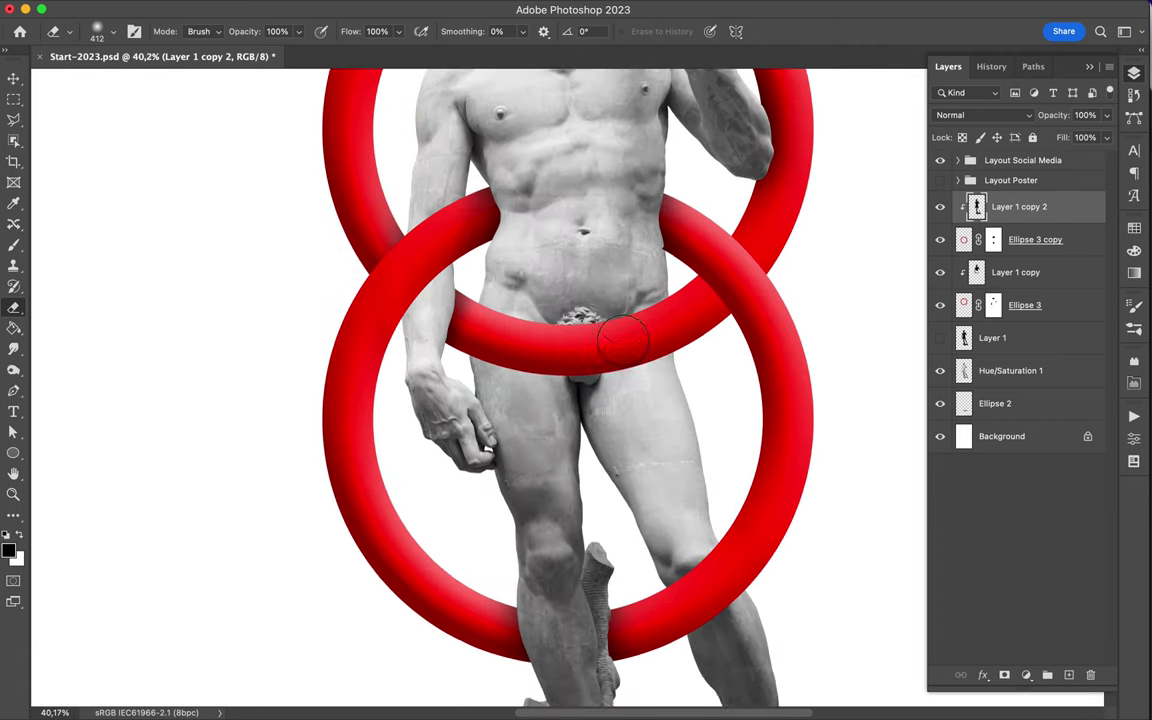
left_click(993, 239)
left_click(977, 206, "ctrl")
key("m")
left_click(672, 222)
scroll(672, 222, "down", 2)
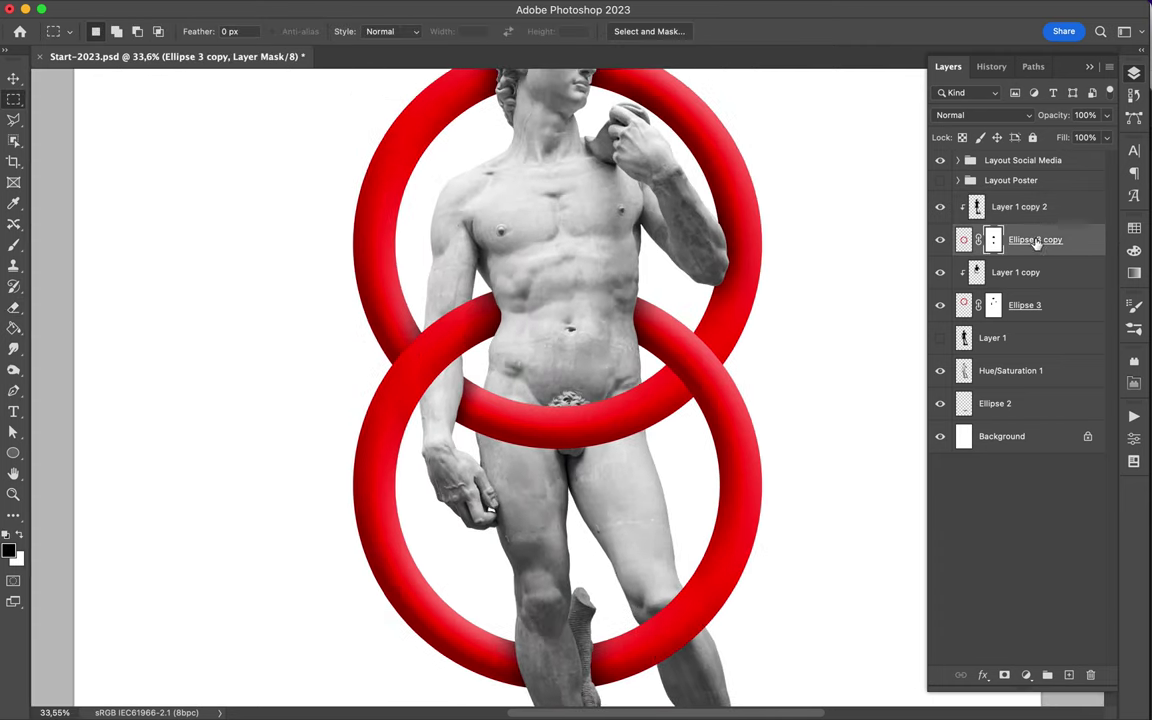
Step: Duplicate the lower ring, flatten the copy with its effects, and load its shape onto a new layer
left_click_drag(1043, 253, 1043, 258)
right_click(1045, 272)
left_click(1070, 402)
right_click(1030, 274)
key("Escape")
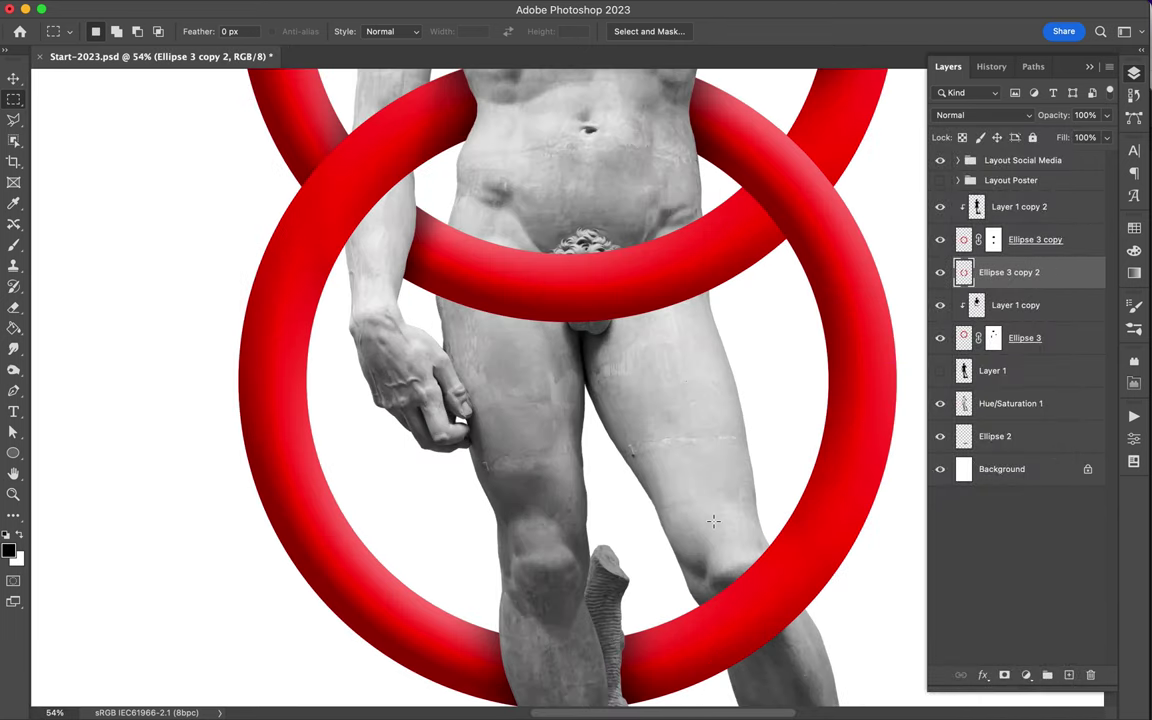
key("ctrl+0")
scroll(487, 390, "up", 2)
left_click(963, 272, "ctrl")
key("ctrl+shift+alt+n")
Step: Fill the lower ring's shape black, blur it, and clip shadow copies under the ring and statue
key("g")
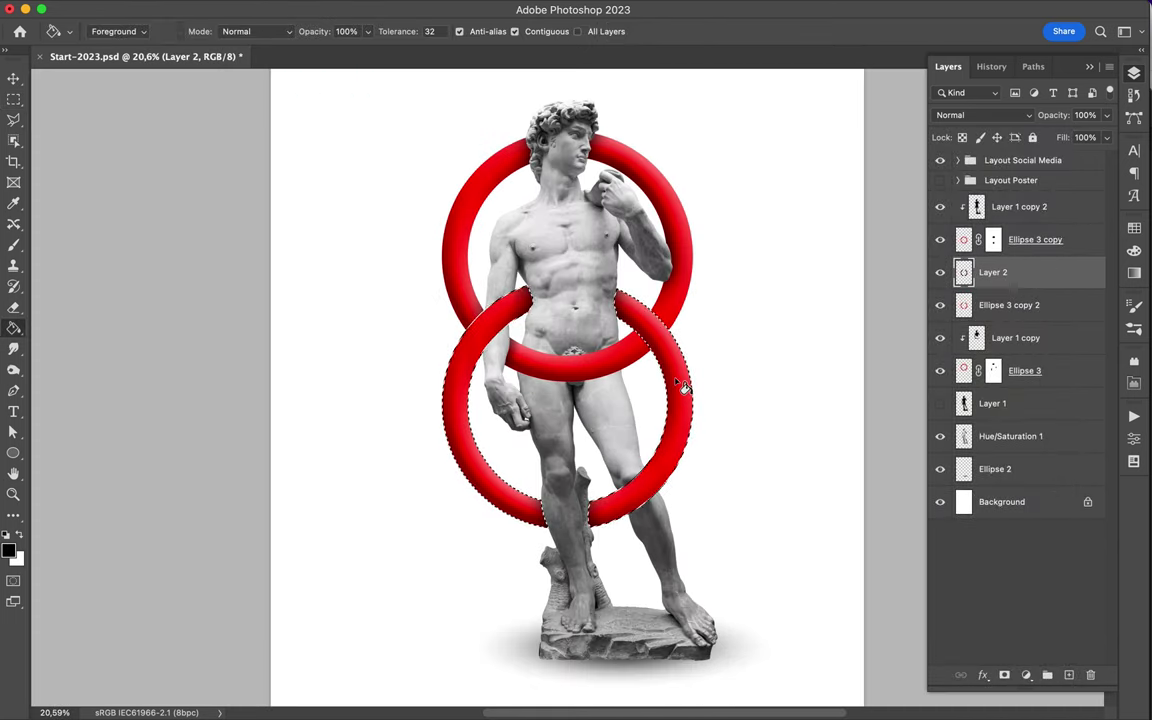
key("m")
left_click(381, 8)
left_click(424, 22)
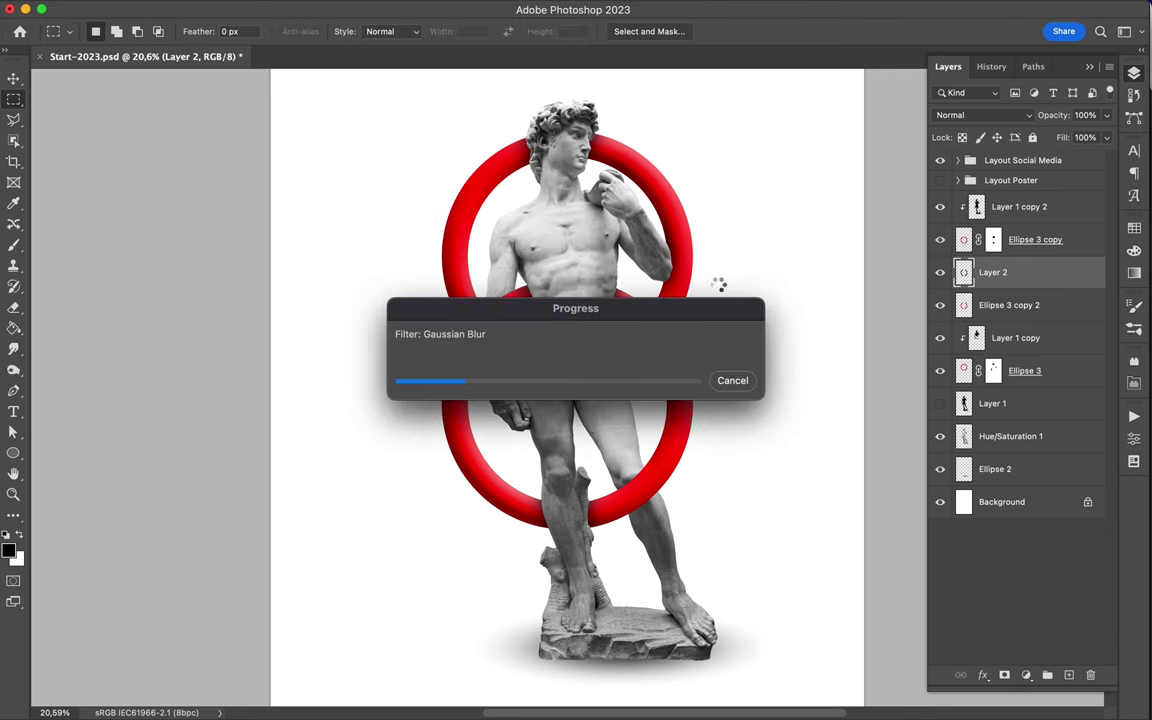
left_click_drag(1040, 272, 1015, 318)
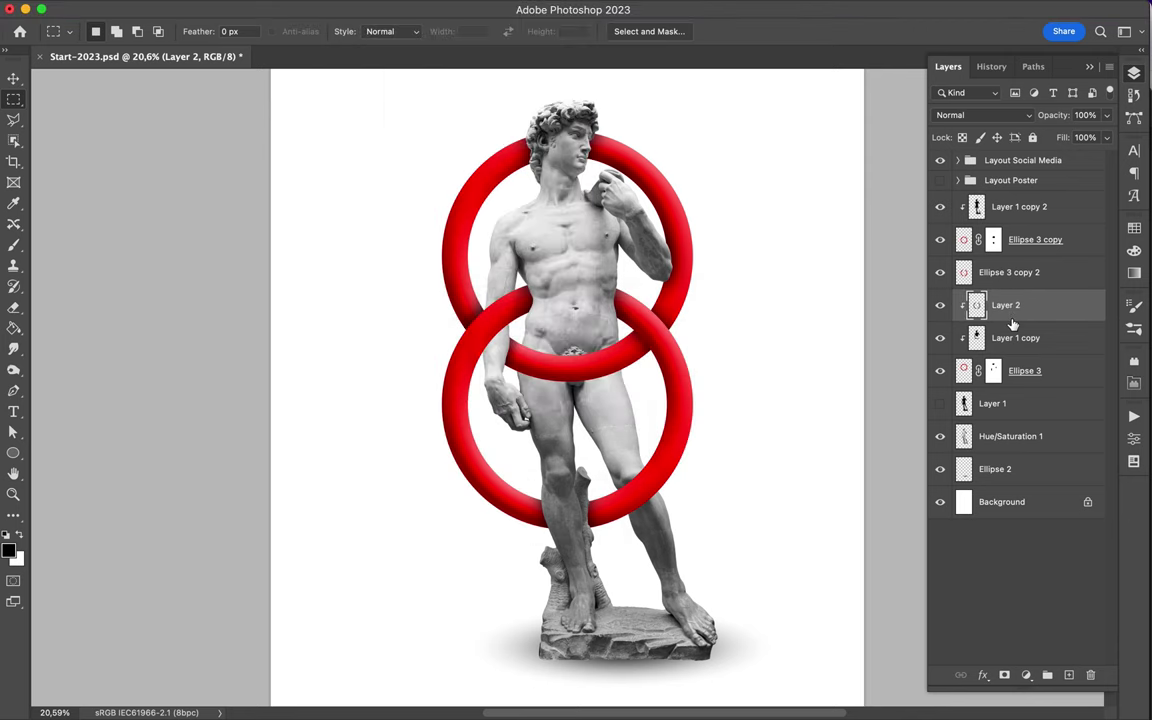
left_click_drag(1020, 217, 1005, 450)
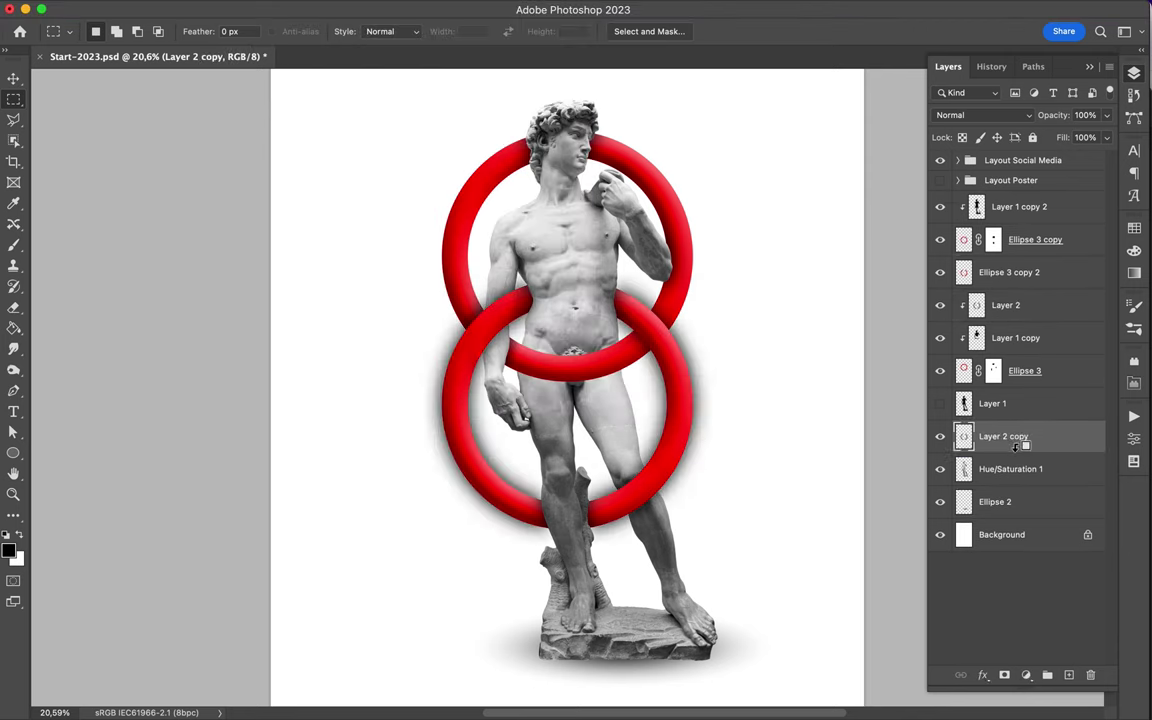
left_click(1015, 452, "alt")
Step: Reapply the blur to Layer 3, move it below Layer 2 copy, and clip it to the ring
key("e")
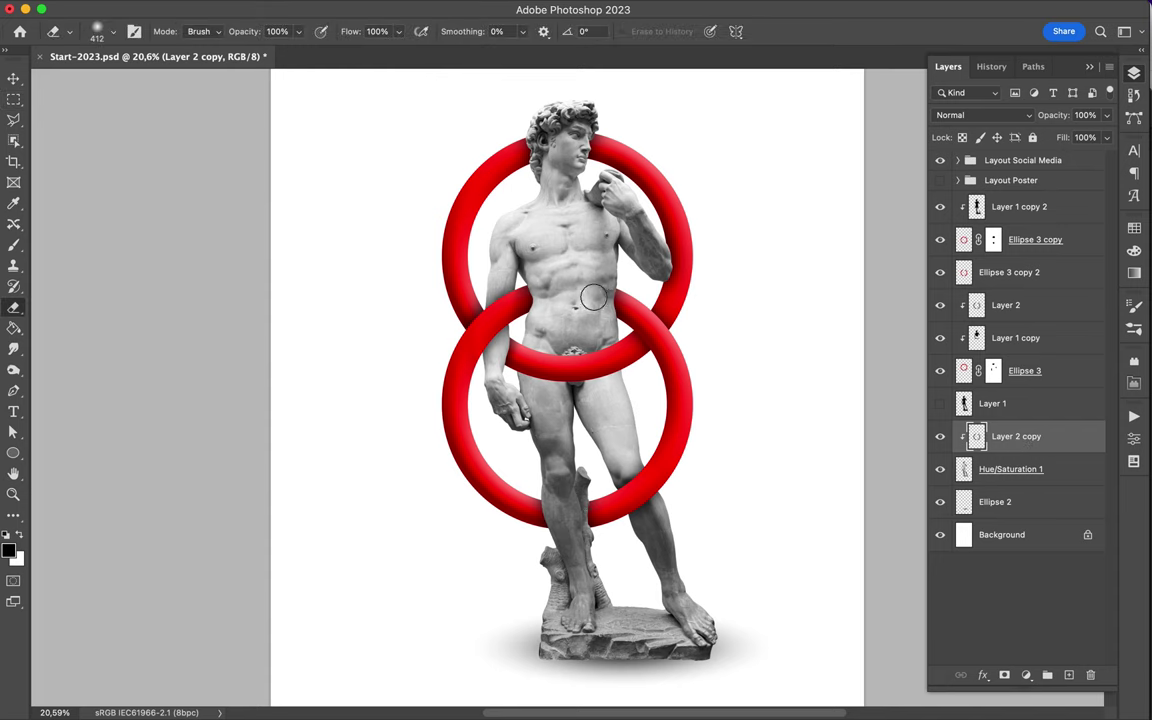
key("m")
left_click(1010, 272)
left_click(963, 272, "ctrl")
key("ctrl+e")
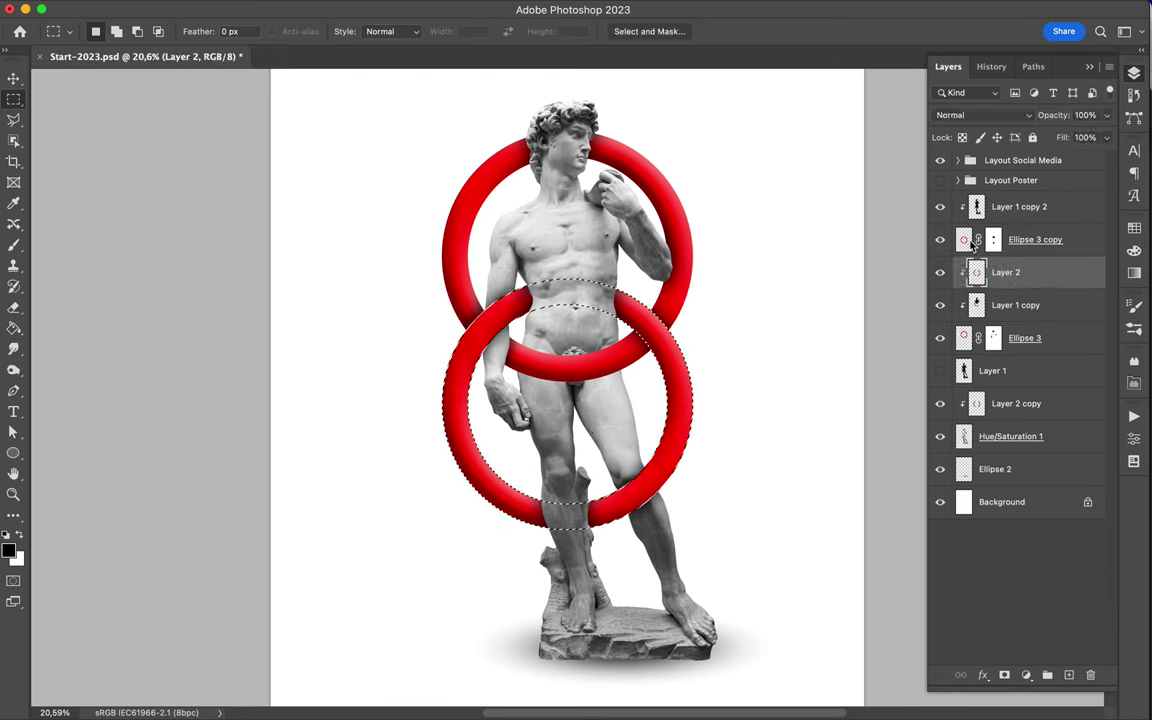
key("ctrl+j")
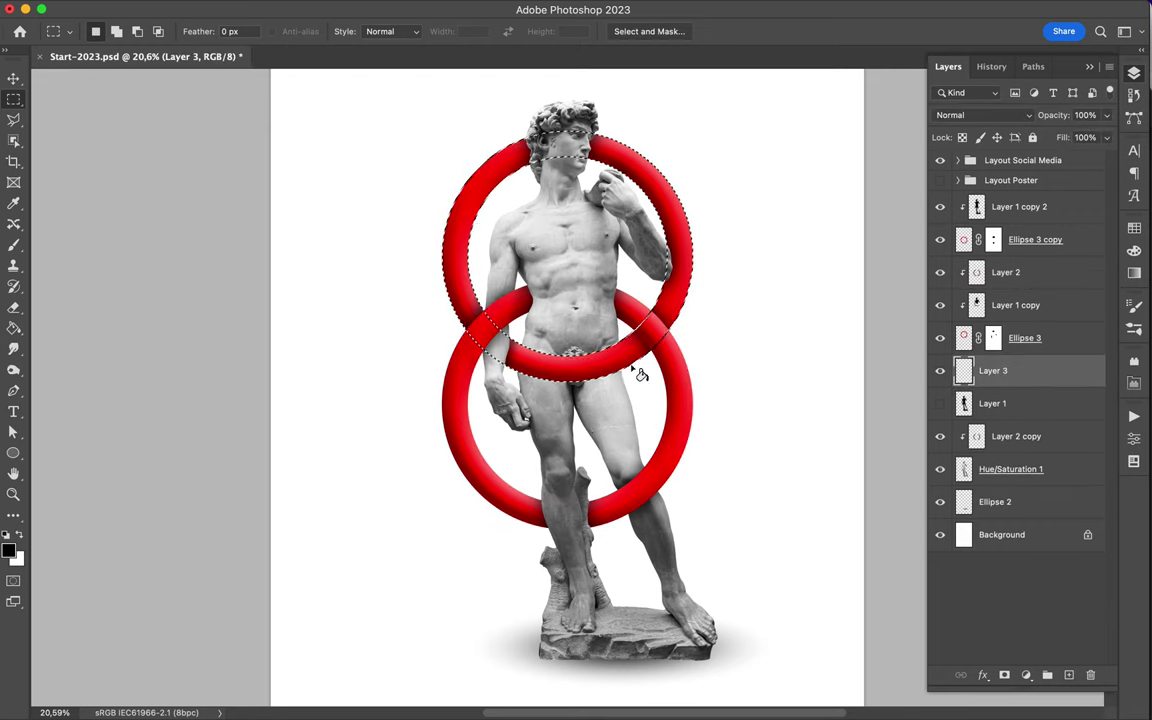
key("ctrl+f")
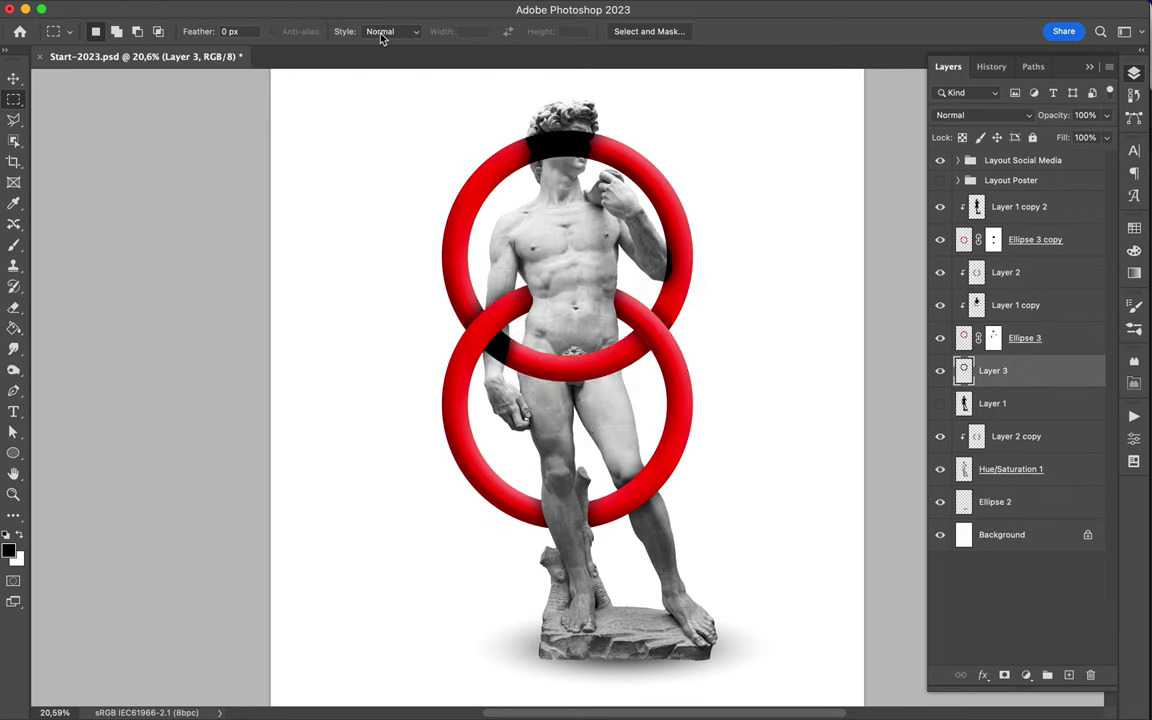
left_click_drag(963, 370, 963, 452)
key("e")
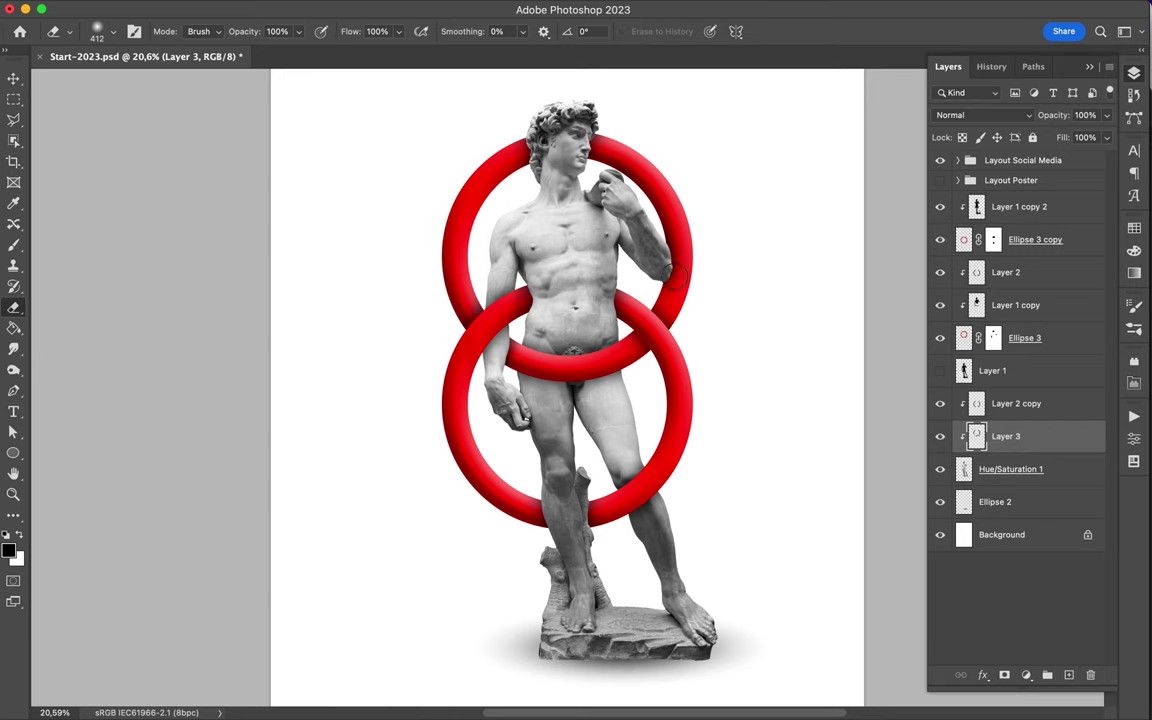
key("m")
scroll(463, 280, "down", 3)
Step: Draw a large rectangle behind the statue and move it just above the Background layer
key("u")
left_click_drag(424, 166, 472, 232)
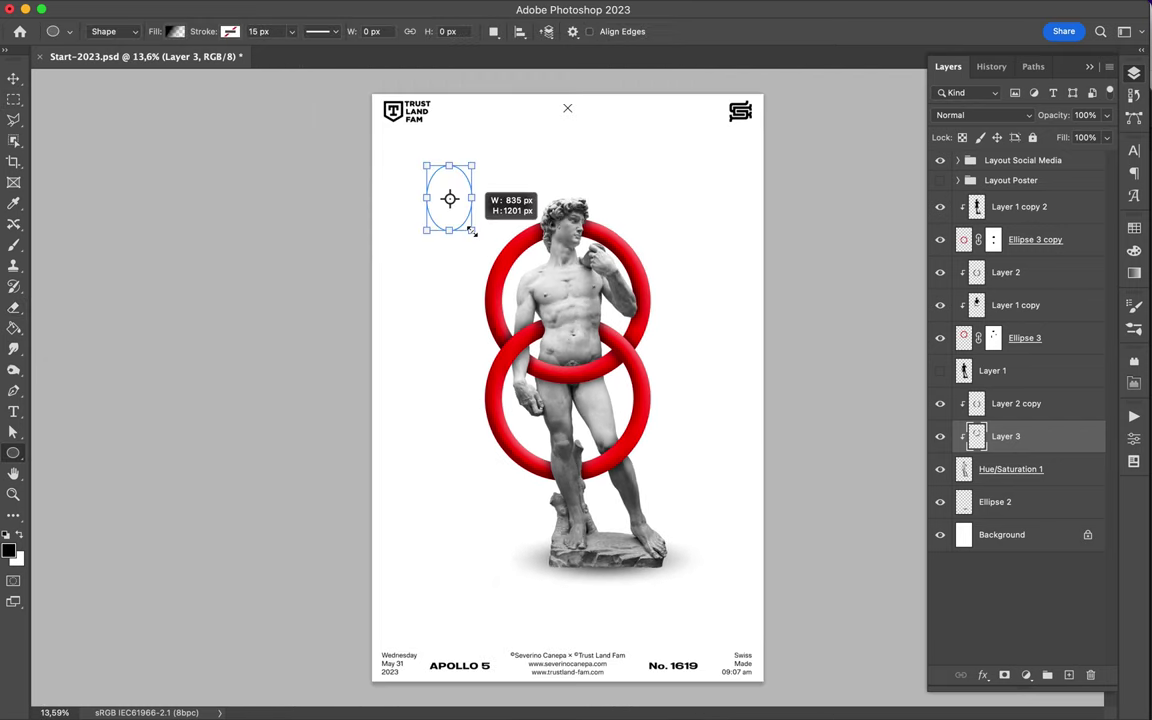
key("Escape")
key("shift+u")
left_click_drag(437, 180, 712, 617)
left_click_drag(1005, 436, 1012, 562)
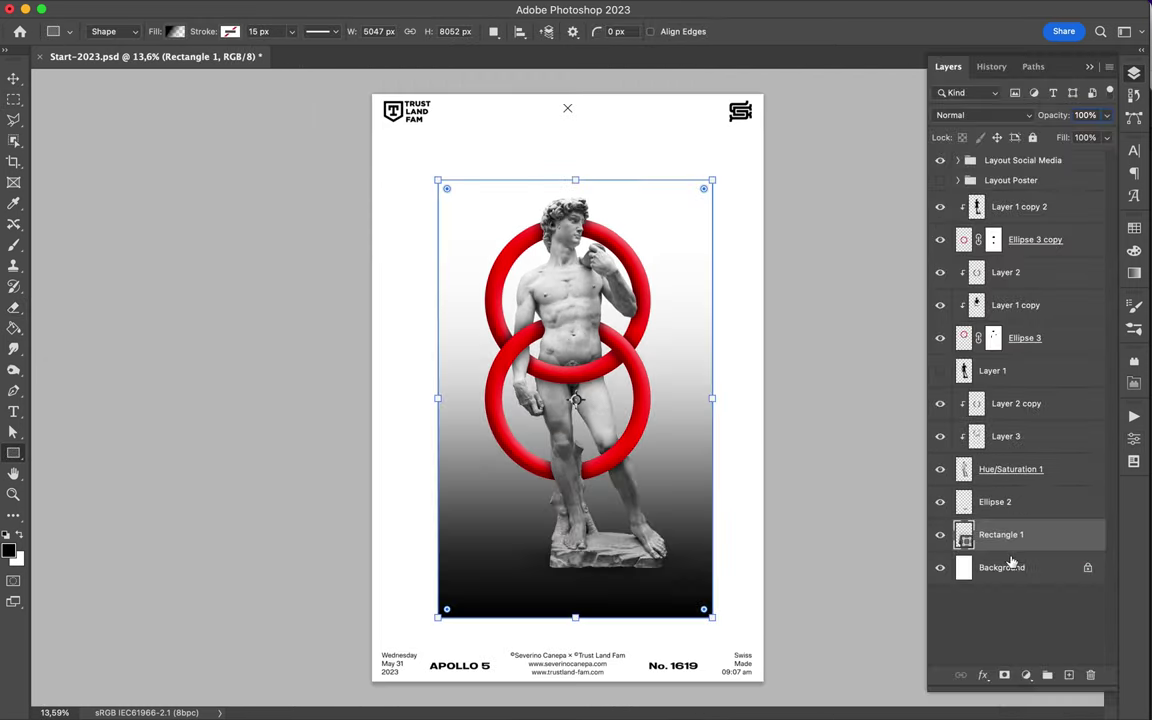
Step: Set the backdrop rectangle's fill to light grey and align it within the poster
left_click(176, 31)
left_click(80, 117)
left_click(145, 117)
scroll(575, 400, "up", 1)
left_click(176, 31)
left_click(260, 117)
key("v")
key("u")
key("v")
left_click(451, 33)
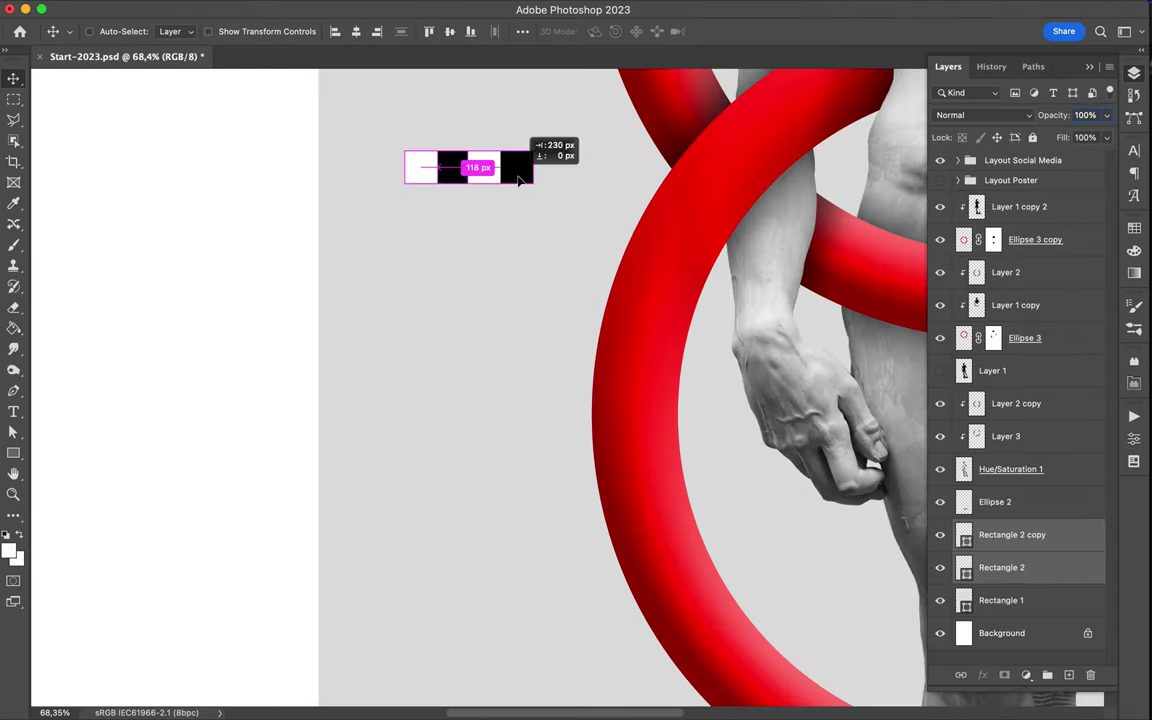
Step: Extend the row of small squares and group their layers into Group 1
left_click_drag(519, 178, 519, 178)
scroll(470, 170, "up", 5)
left_click(1017, 634, "shift")
key("ctrl+g")
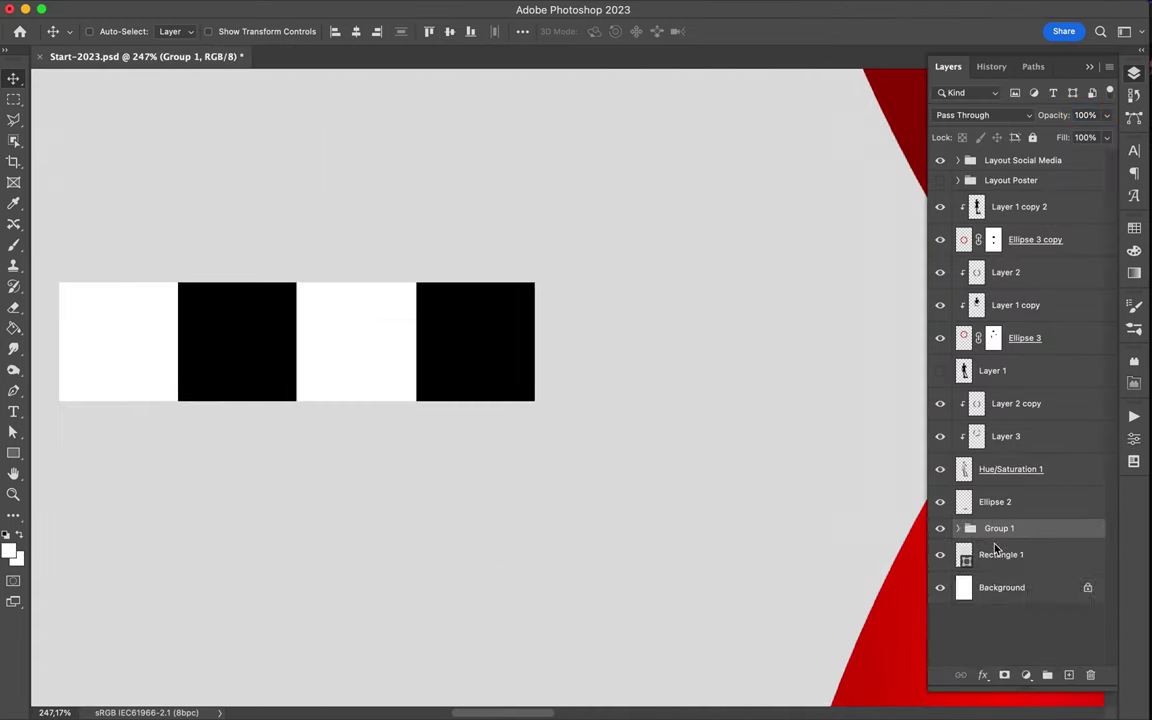
left_click(957, 527)
left_click(1015, 582, "shift")
Step: Lengthen the checkered strip to the statue's waist and move Group 1 above the statue layers
left_click_drag(165, 342, 617, 344)
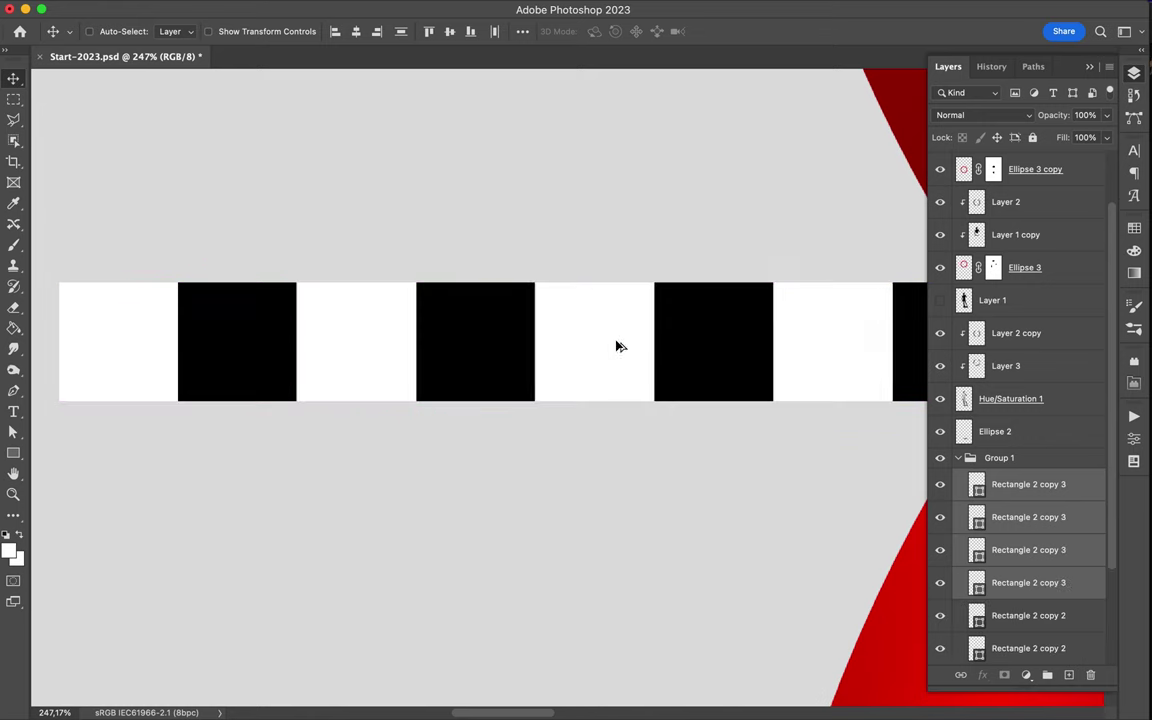
scroll(617, 344, "down", 3)
left_click_drag(999, 457, 1010, 196)
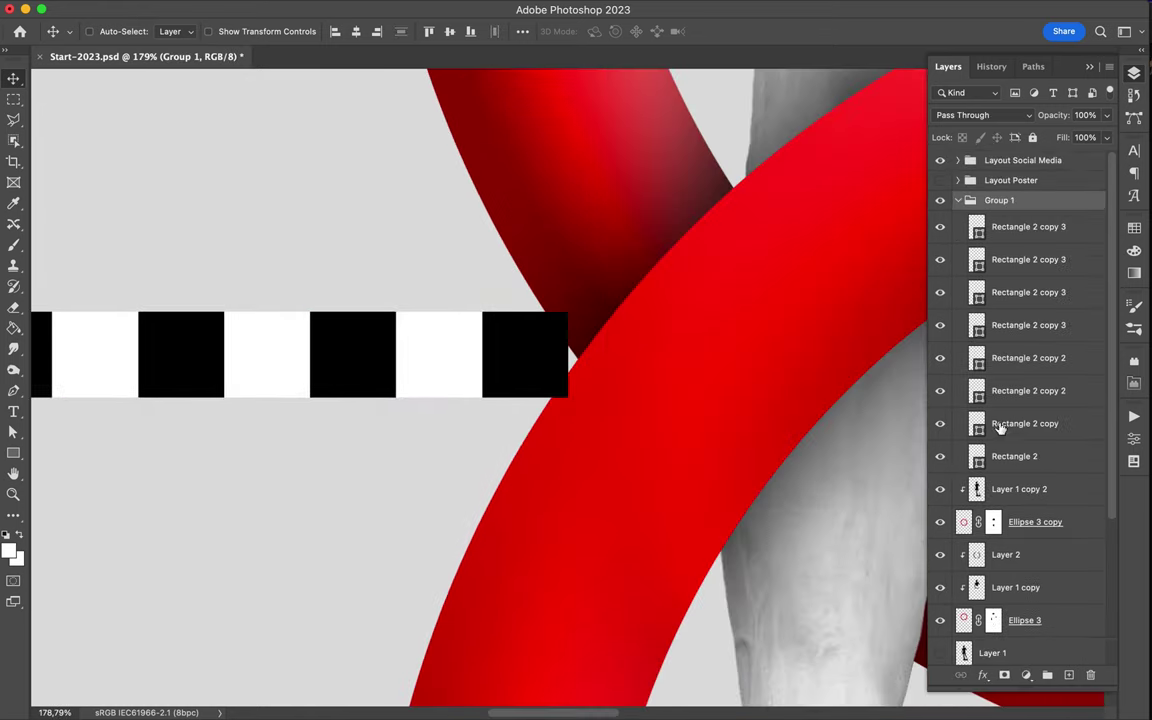
left_click(1028, 226)
left_click(1015, 456, "shift")
left_click_drag(400, 355, 735, 369)
key("ctrl+0")
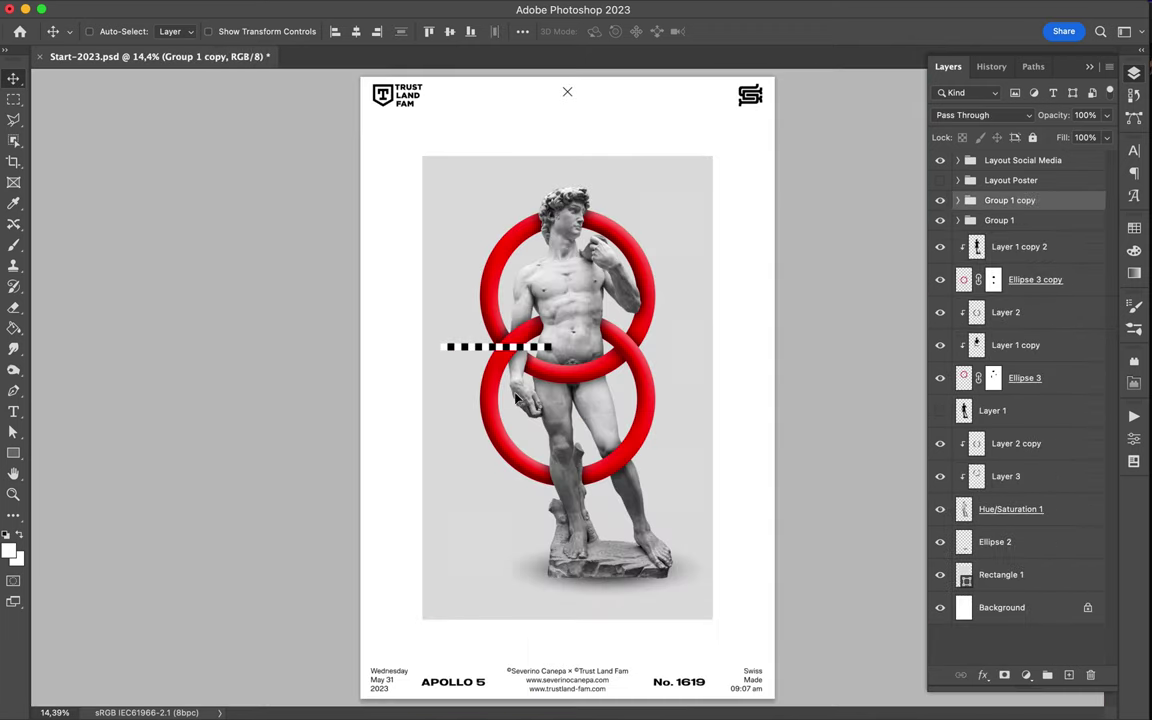
Step: Duplicate the checker strip lower on the statue and lengthen it across the statue
left_click_drag(500, 347, 500, 402)
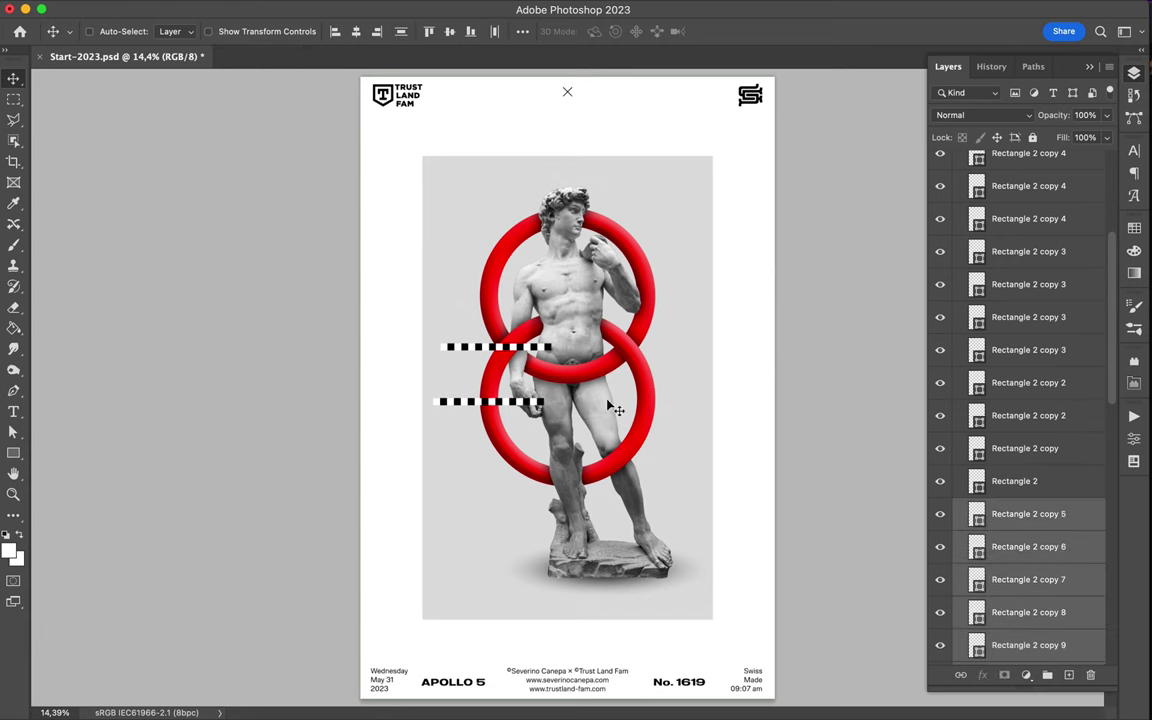
scroll(620, 401, "up", 10)
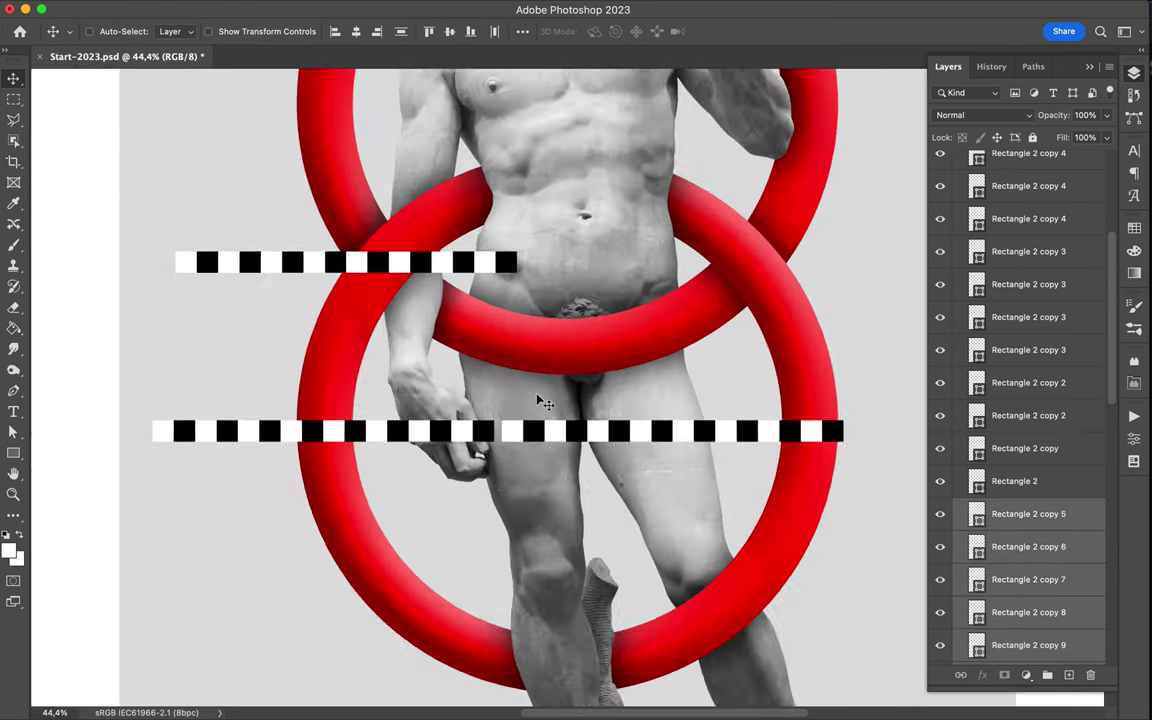
left_click_drag(620, 401, 470, 462)
key("ctrl+0")
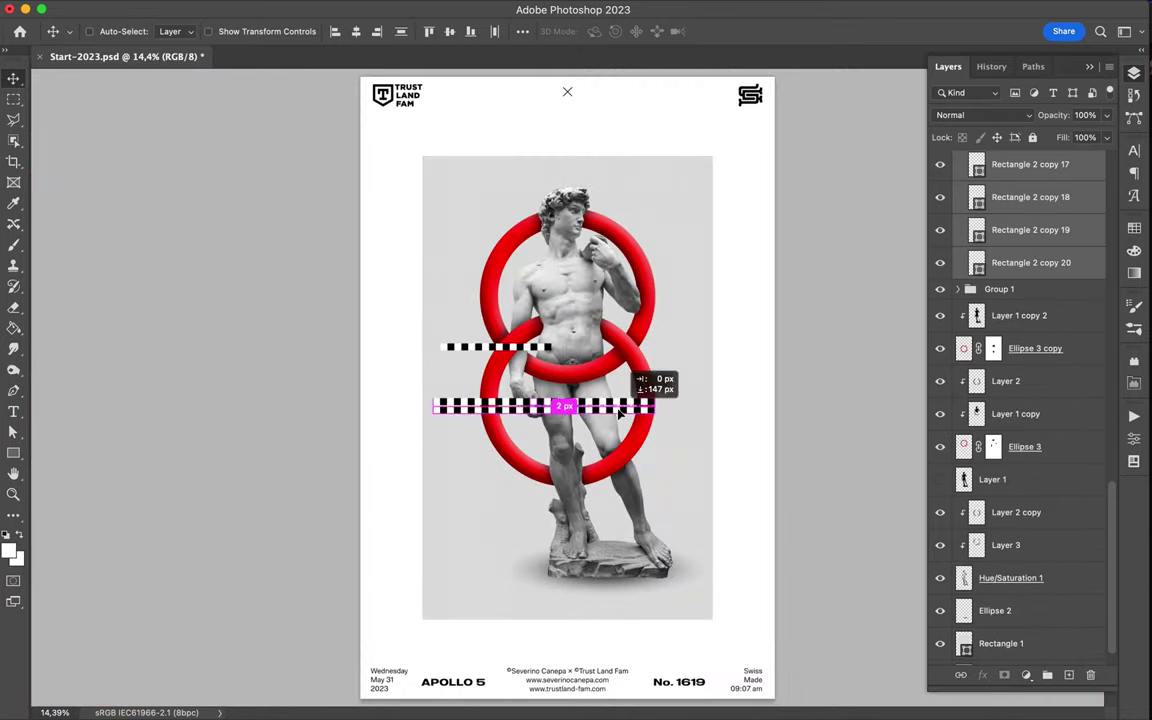
Step: Place a copy of the lower strip as a second row beneath it
left_click_drag(620, 412, 620, 412)
scroll(588, 452, "up", 5)
scroll(590, 455, "up", 3)
scroll(590, 455, "up", 2)
mouse_move(297, 531)
left_mouse_down()
mouse_move(389, 526)
mouse_move(378, 525)
left_mouse_up()
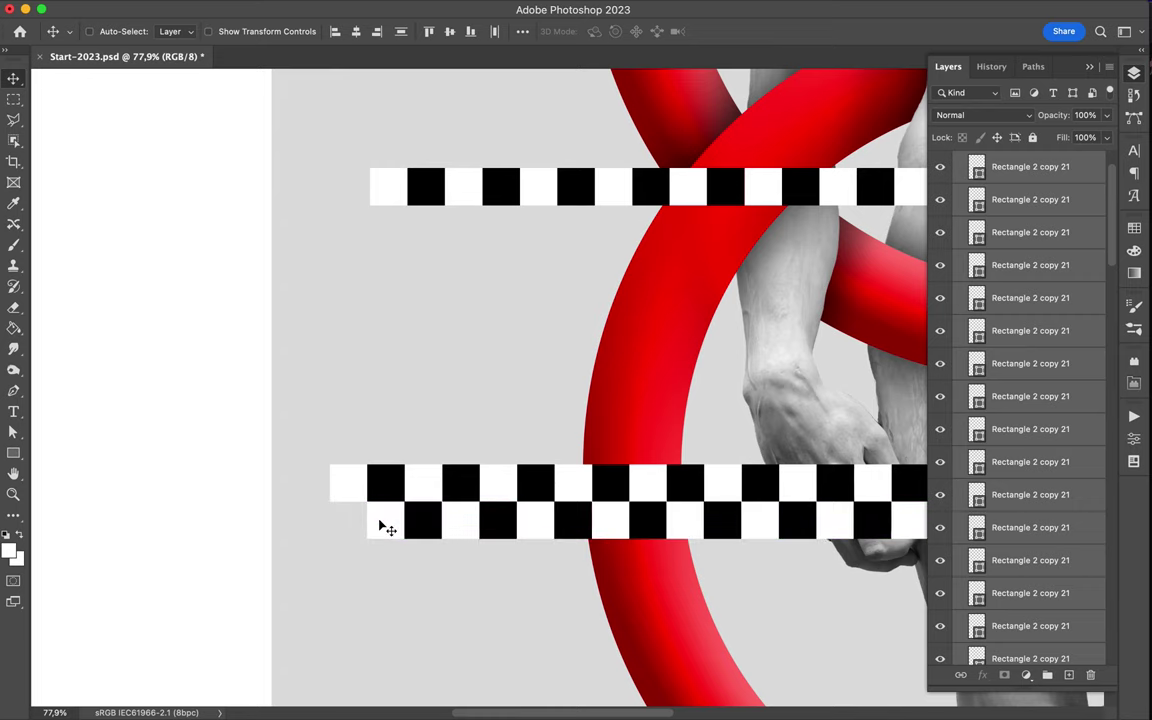
scroll(379, 525, "up", 1)
scroll(381, 526, "up", 4)
scroll(389, 528, "up", 2)
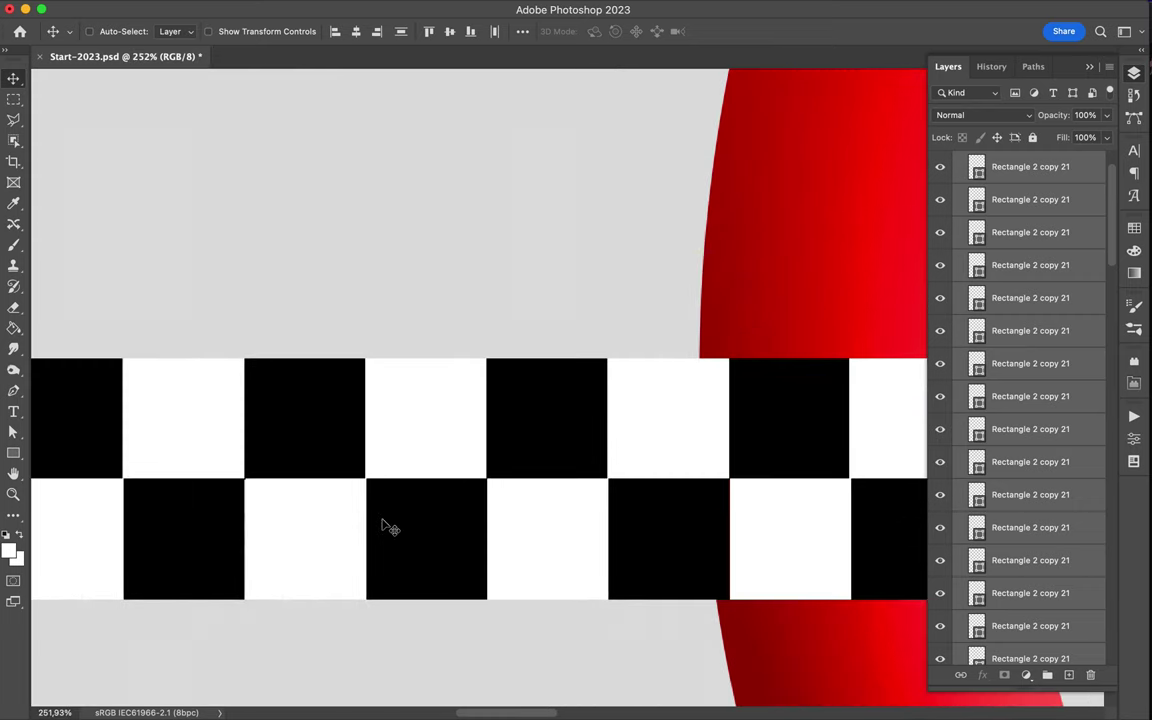
Step: Shift the second row left so its squares alternate with the first row
scroll(381, 525, "up", 3)
scroll(381, 525, "down", 5)
left_click_drag(381, 525, 121, 489)
key("ctrl+z")
left_click_drag(465, 419, 88, 527)
key("ctrl+0")
scroll(946, 388, "up", 10)
Step: Rotate the two-row checker group 90° upright and move it right of the statue
left_click(957, 200)
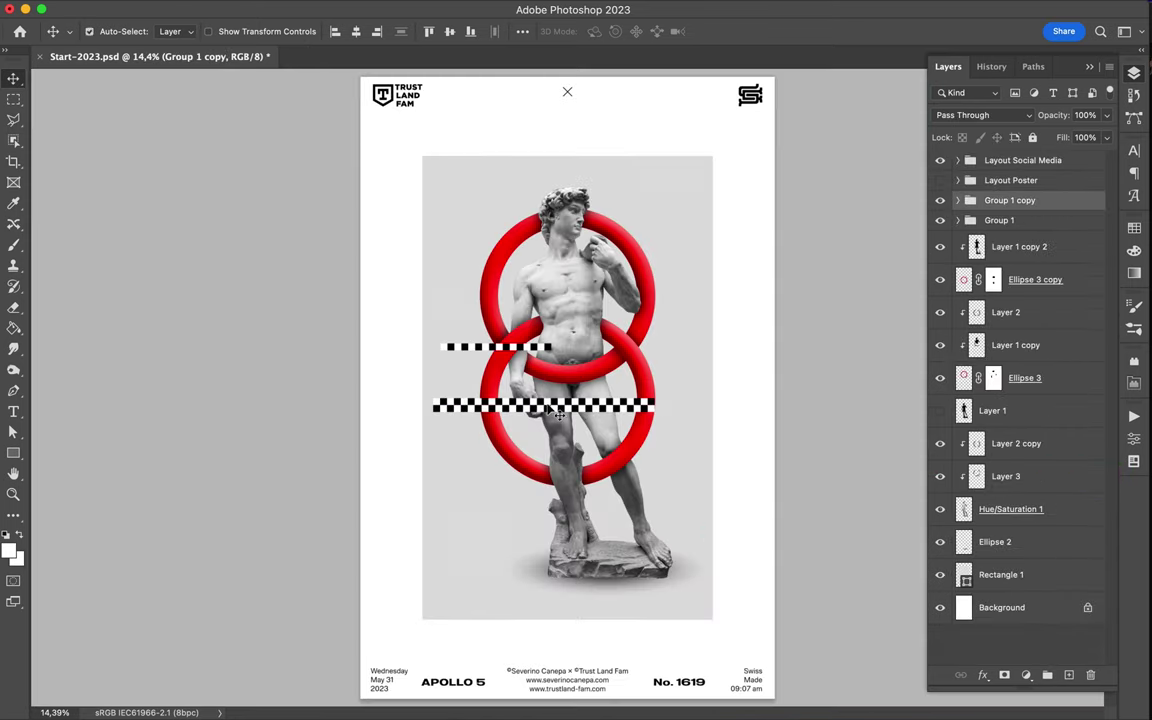
key("ctrl+t")
left_click_drag(456, 381, 567, 318)
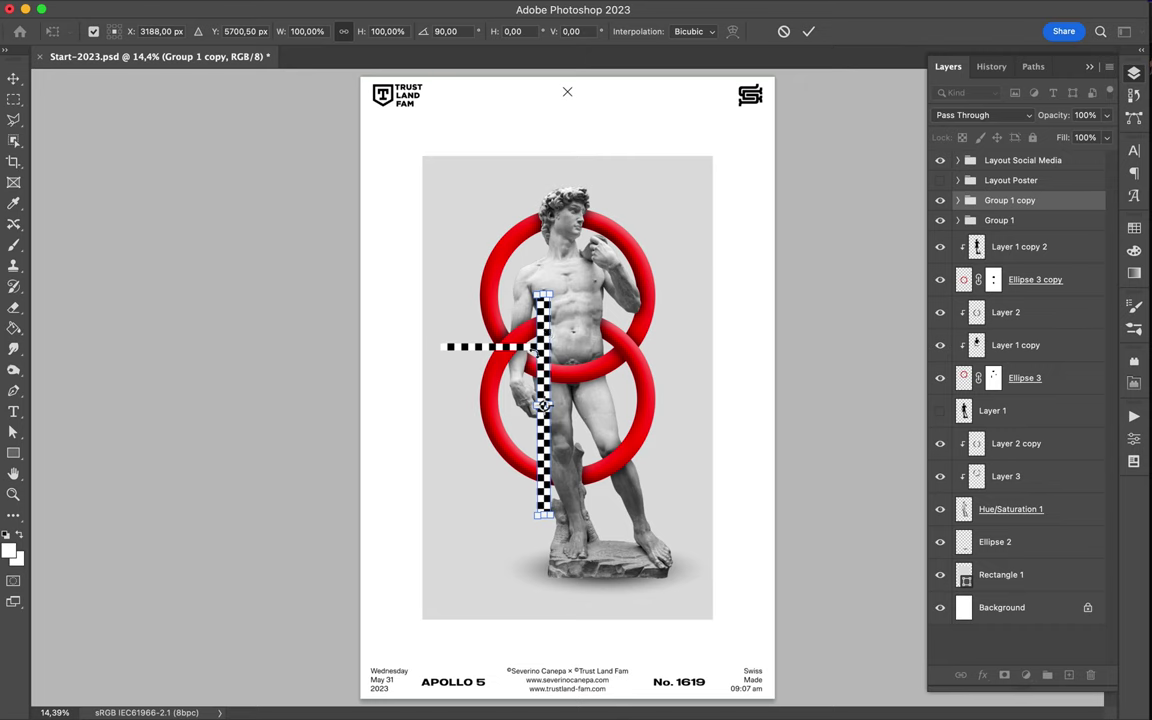
key("Return")
left_click_drag(541, 405, 686, 378)
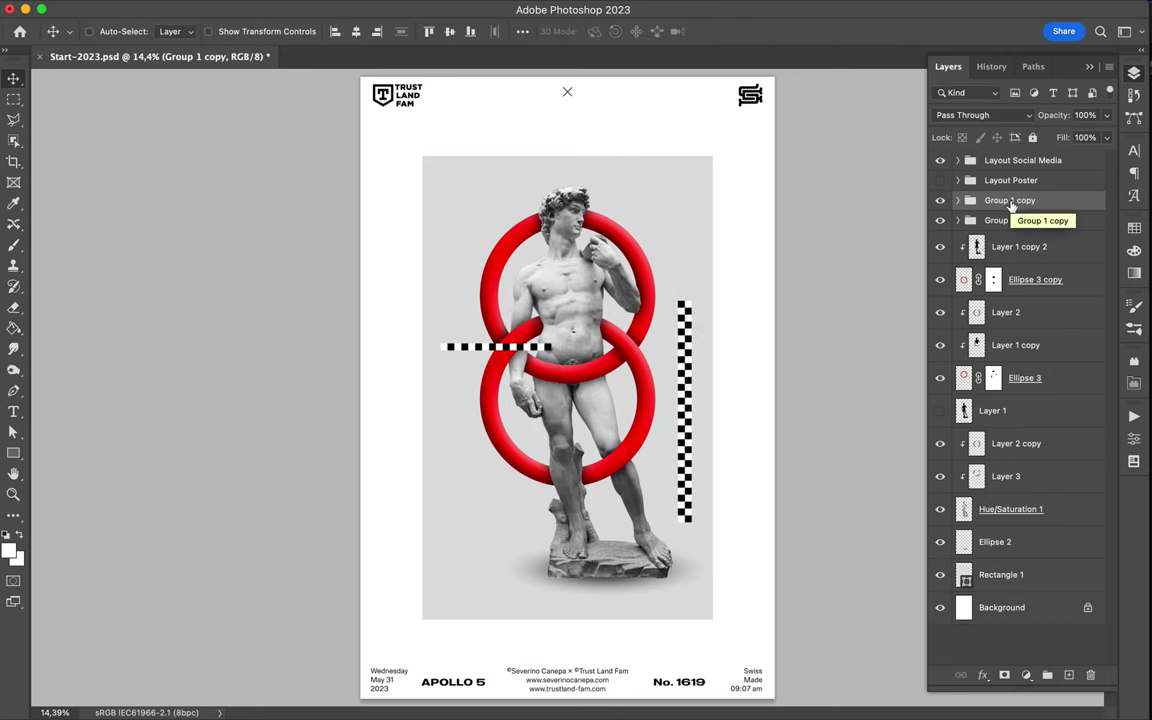
Step: Duplicate and merge the checker groups into one wide block layered behind the statue
key("ctrl+j")
right_click(1008, 200)
left_click(930, 615)
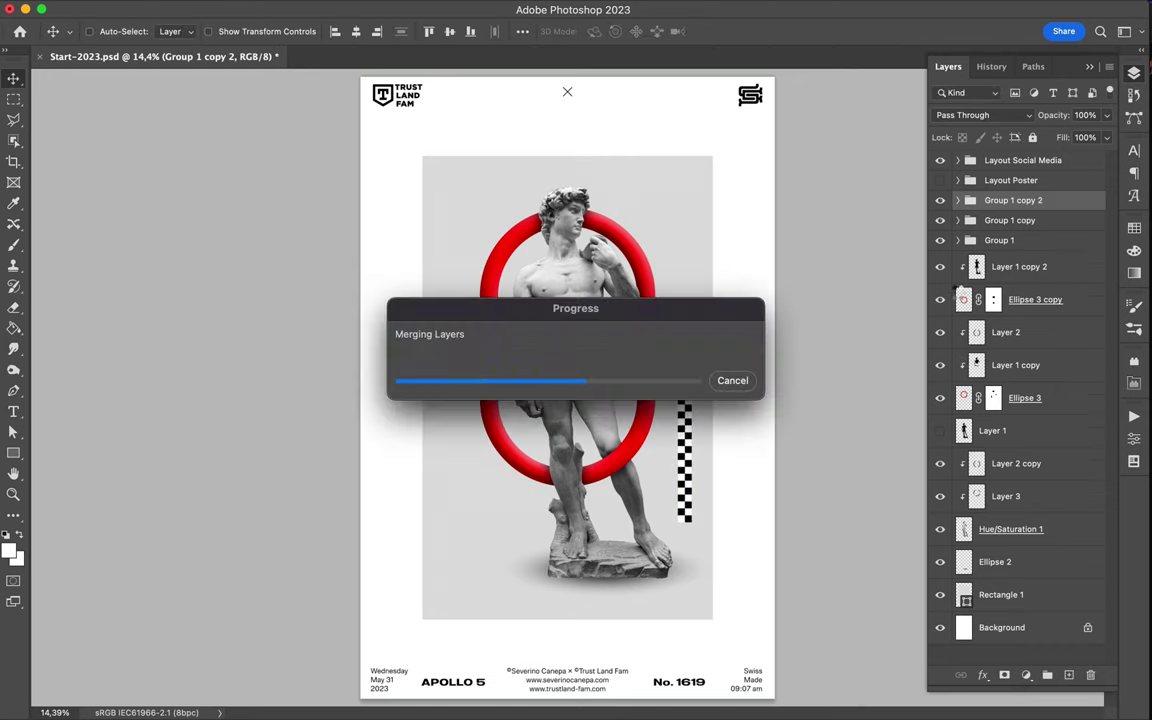
left_click_drag(586, 411, 548, 432)
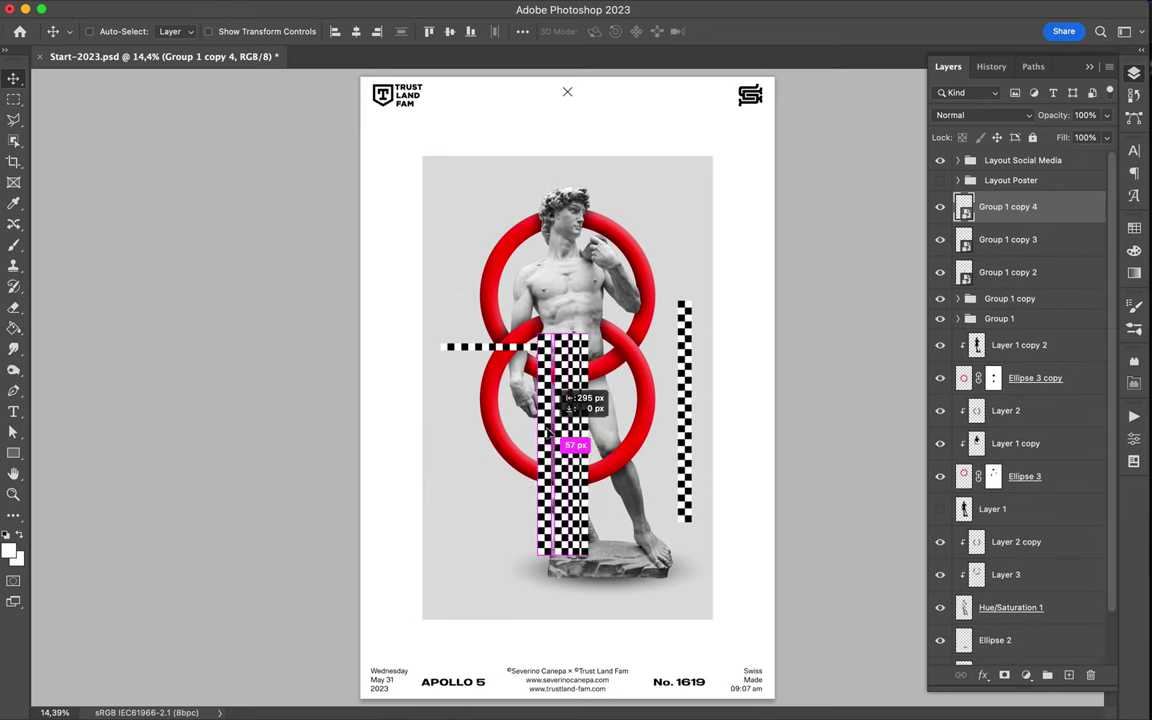
left_click(1034, 303, "shift")
key("super+e")
left_click_drag(628, 398, 510, 399)
mouse_move(1005, 207)
left_mouse_down()
mouse_move(1018, 588)
mouse_move(955, 600)
left_mouse_up()
Step: Warp the checker block into a billowing flag toward the lower left, with a statue copy above
key("ctrl+t")
right_click(510, 306)
left_click(530, 433)
left_click_drag(481, 316, 510, 317)
mouse_move(481, 538)
left_mouse_down()
mouse_move(405, 545)
mouse_move(397, 507)
mouse_move(499, 652)
left_mouse_up()
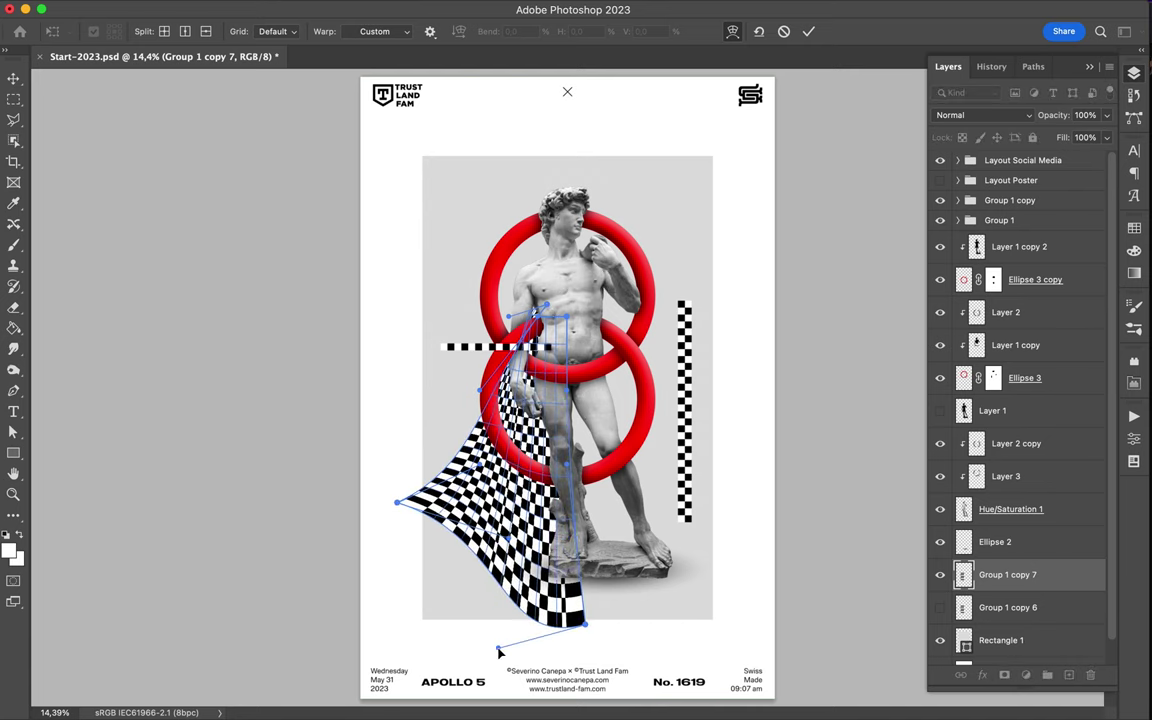
left_click_drag(566, 317, 590, 258)
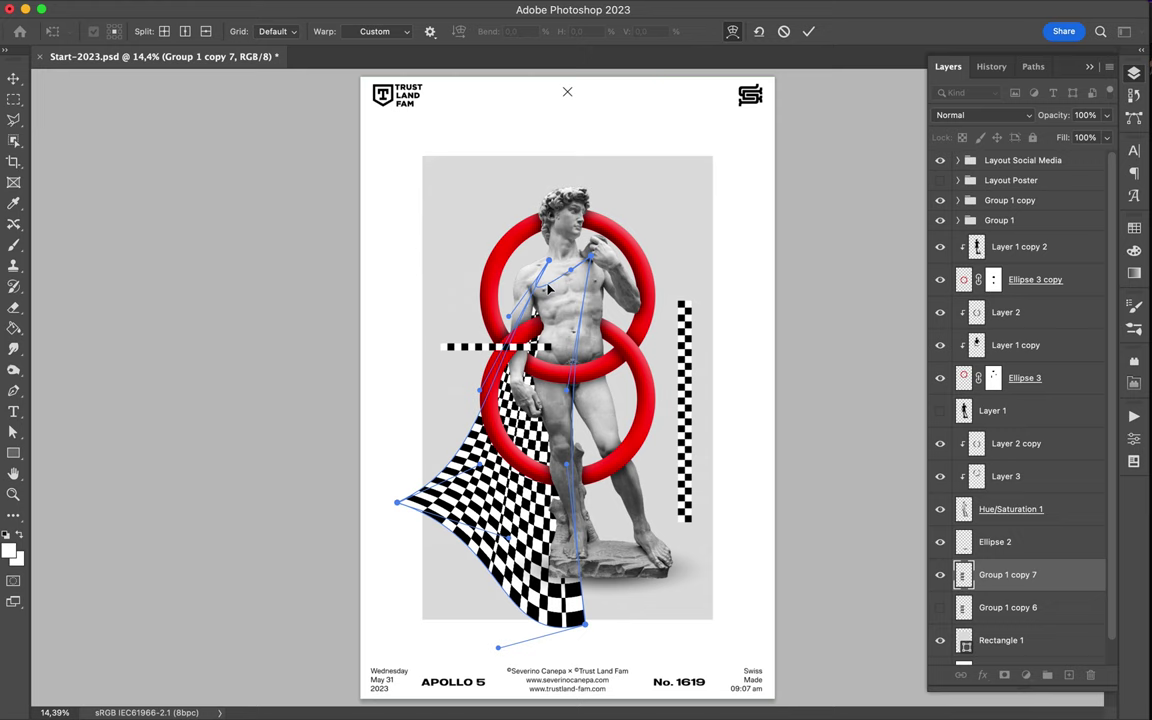
left_click_drag(580, 628, 508, 631)
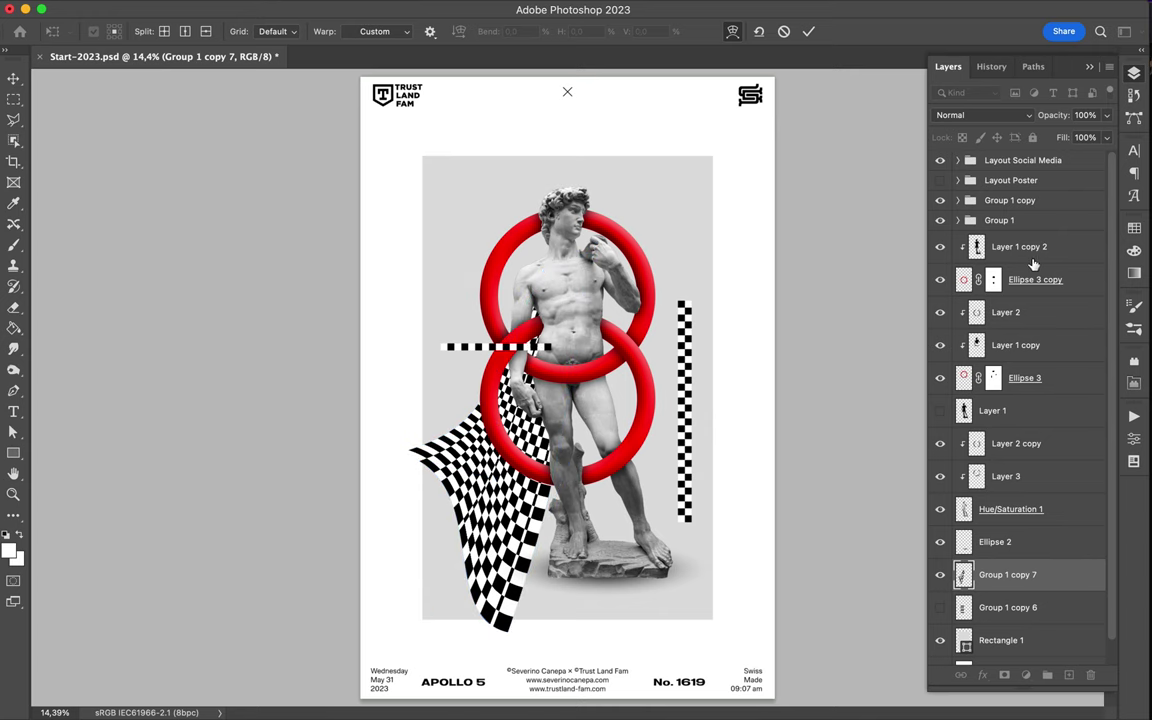
key("Return")
left_click(1000, 640)
left_click_drag(1000, 575, 985, 553)
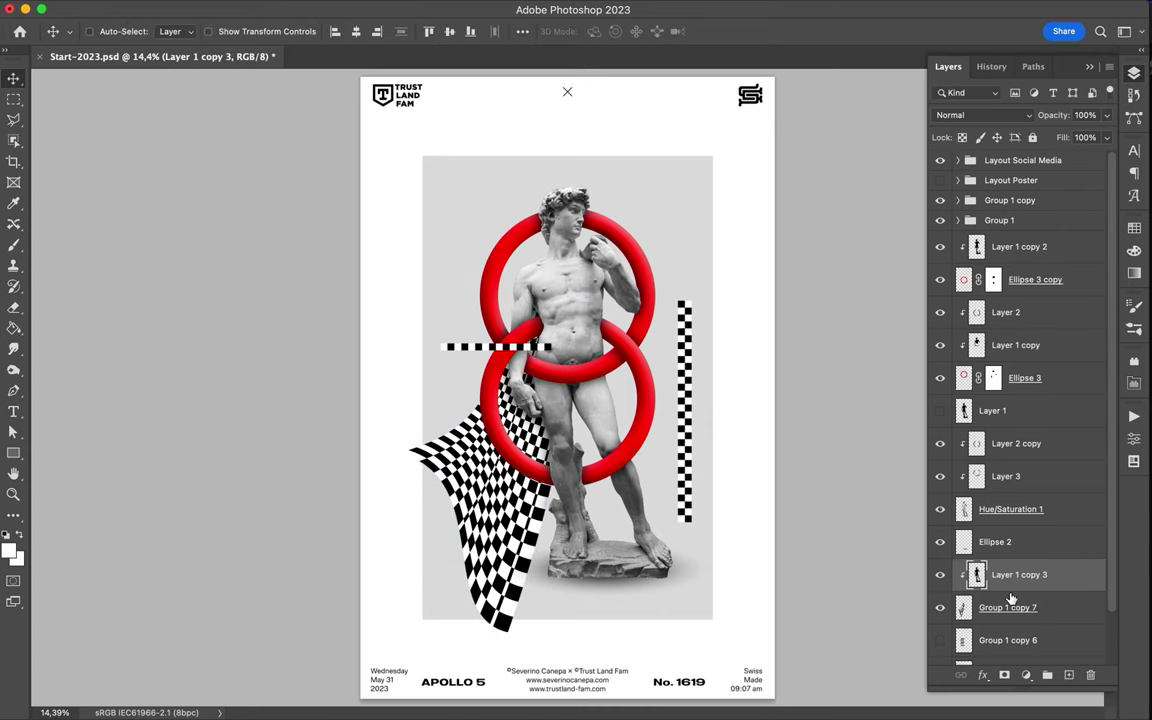
Step: Duplicate the statue copy and set both statue copies to Multiply blending
left_click_drag(1010, 597, 1010, 600)
left_click(1019, 574, "shift")
left_click(980, 115)
left_click(960, 68)
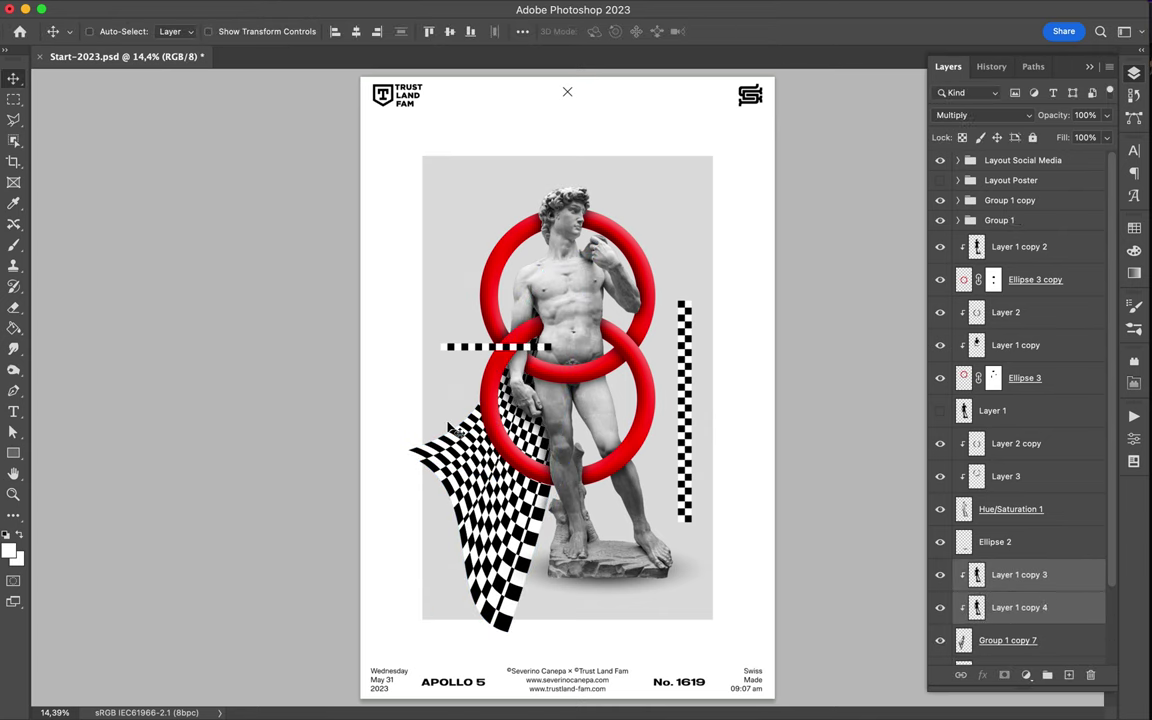
Step: Move the checkered flag slightly up and to the left
left_click(450, 428)
key("ctrl+t")
left_click_drag(500, 443, 486, 430)
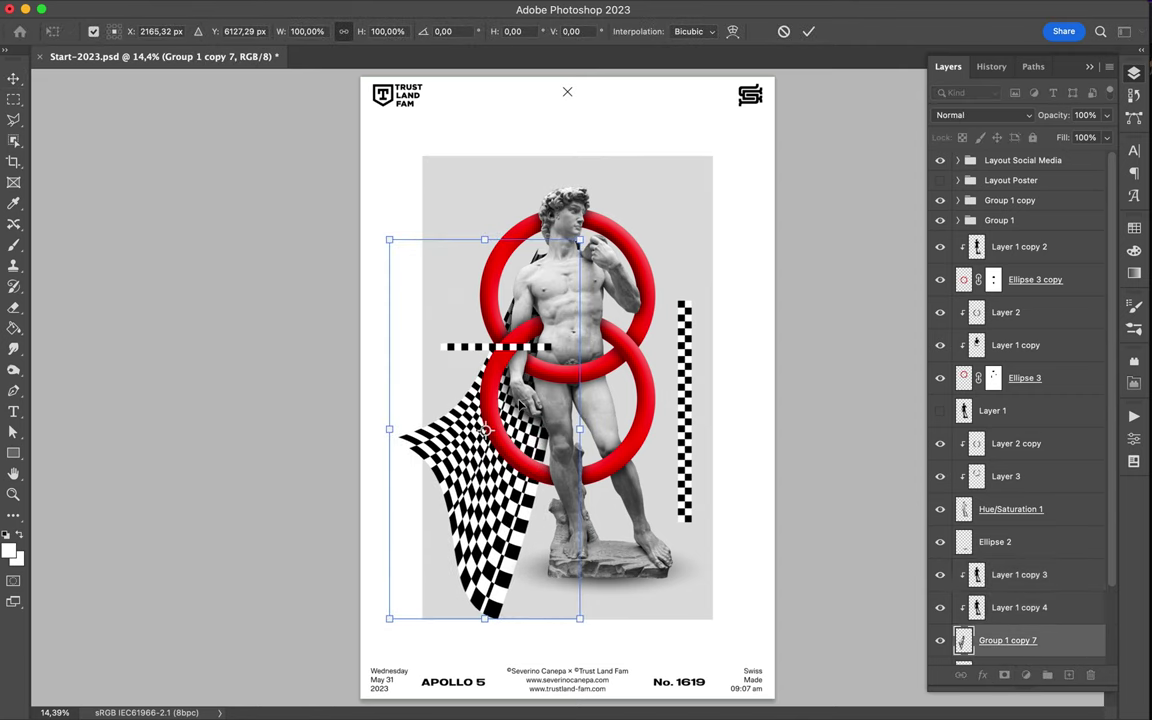
key("Return")
Step: Select the first strip group and the flag layer, trying the Eraser and Clone Stamp tools
key("e")
key("v")
left_click(535, 292, "ctrl")
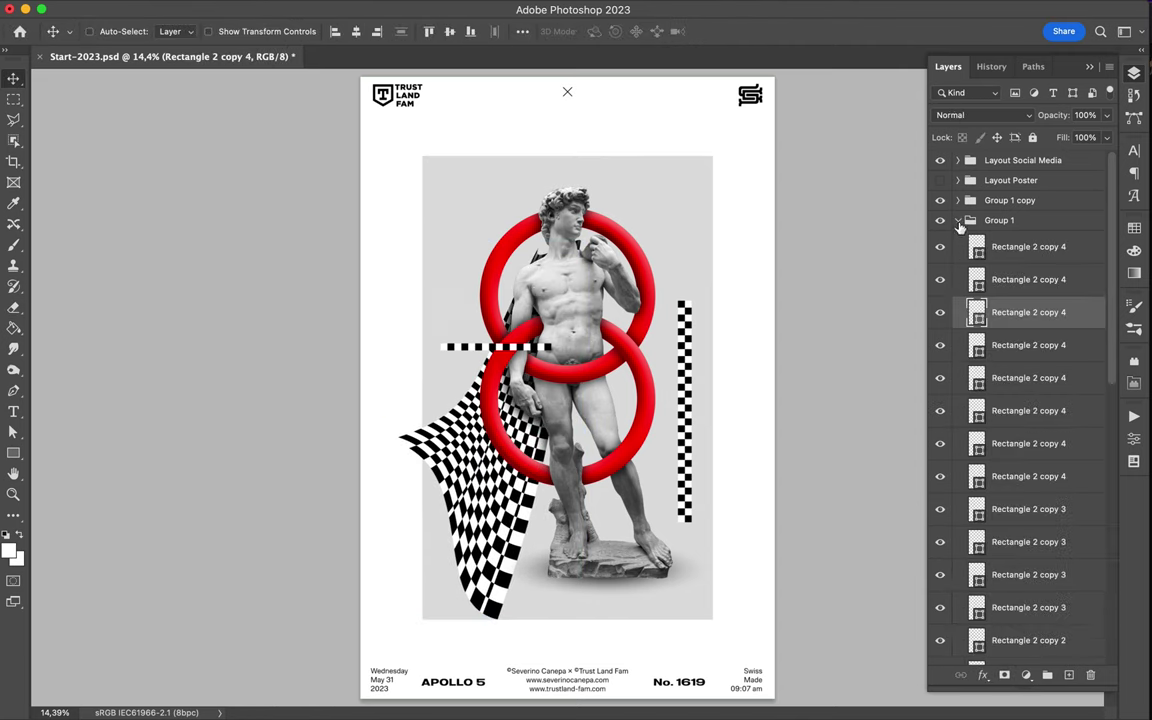
left_click(958, 222)
scroll(527, 309, "up", 5)
scroll(535, 330, "down", 5)
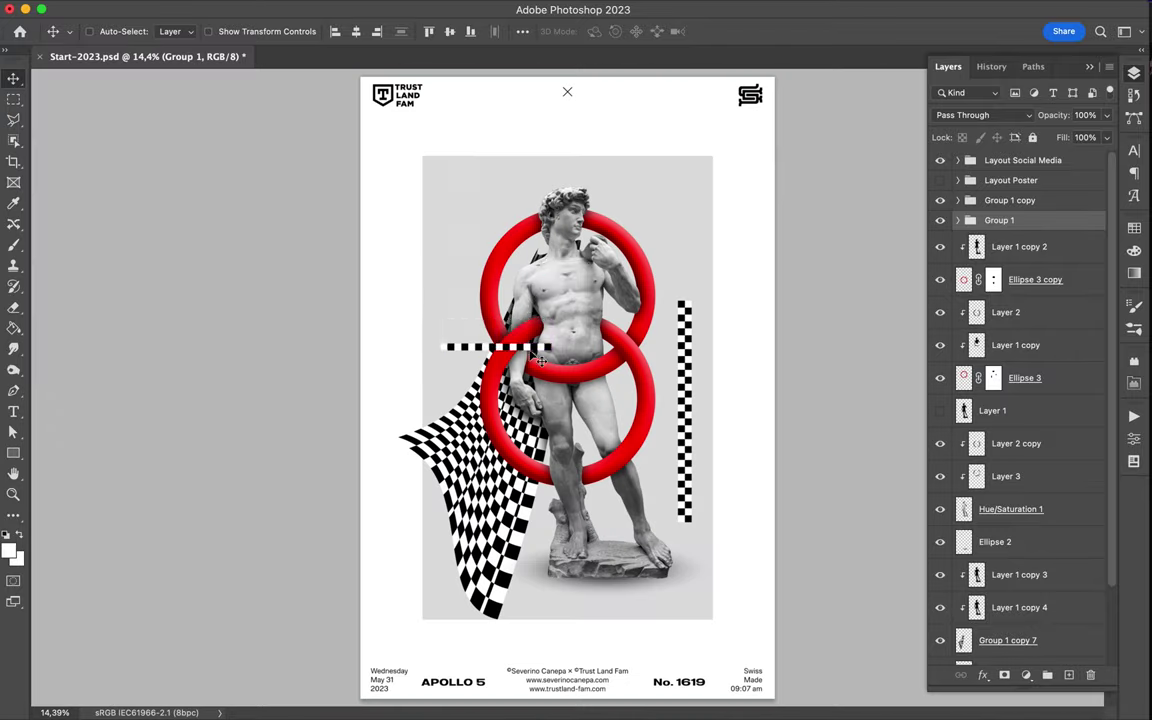
left_click(566, 387, "ctrl")
scroll(566, 387, "up", 3)
key("s")
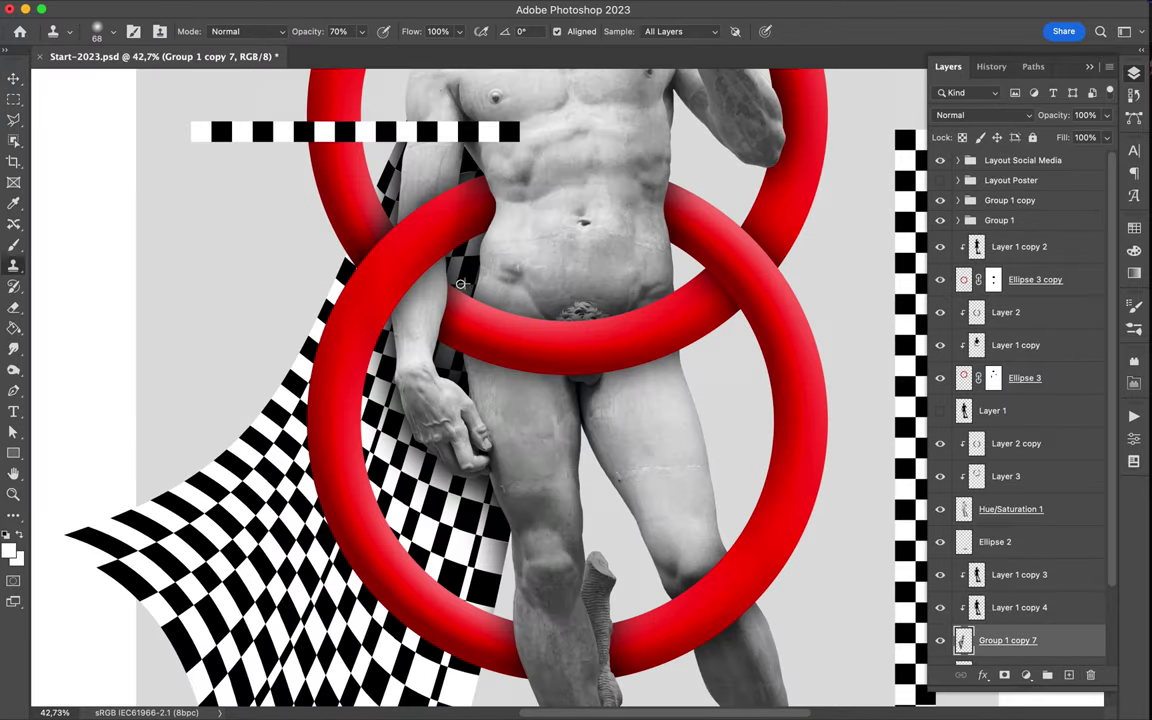
scroll(581, 391, "down", 3)
key("e")
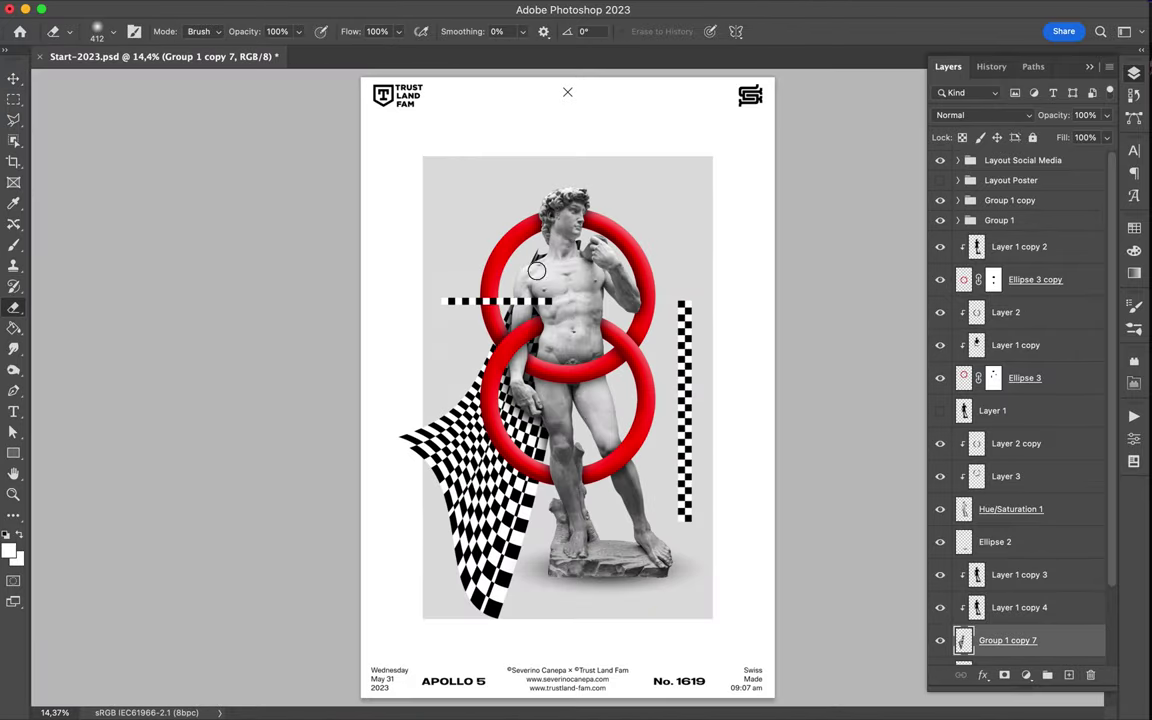
key("v")
Step: Copy a small square from Group 1 near the poster top, rotated 45 degrees
left_click(543, 288, "ctrl")
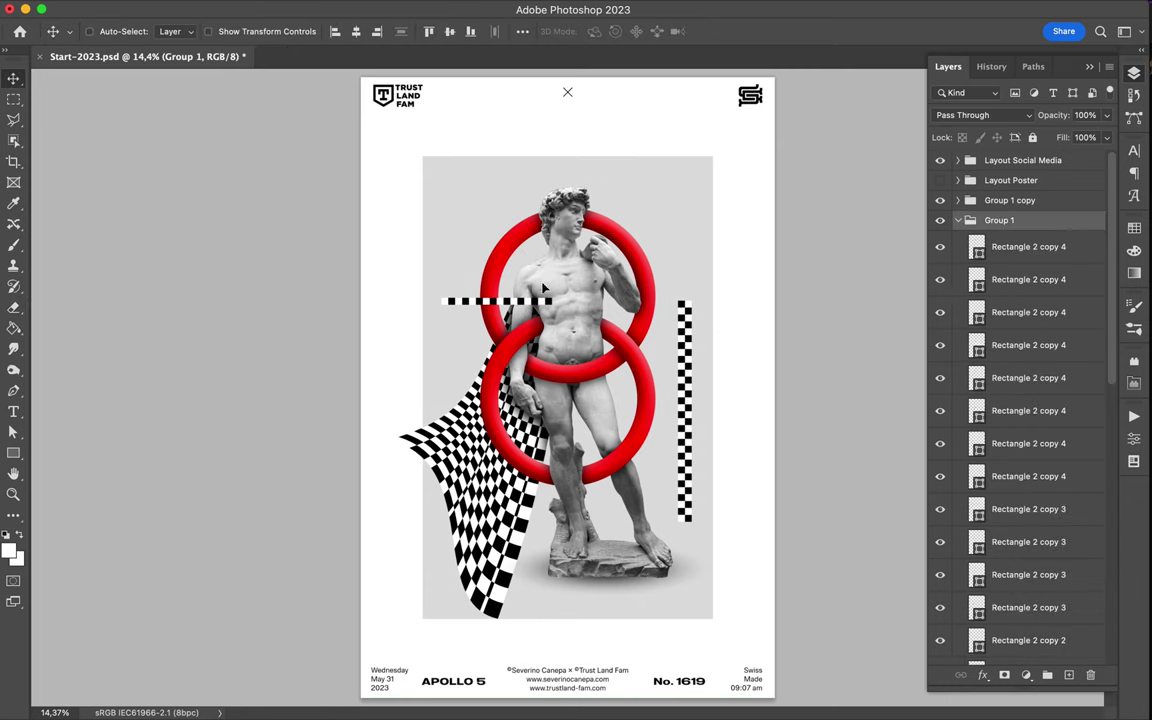
mouse_move(553, 283)
left_mouse_down()
mouse_move(651, 190)
mouse_move(615, 165)
left_mouse_up()
key("ctrl+t")
key("Return")
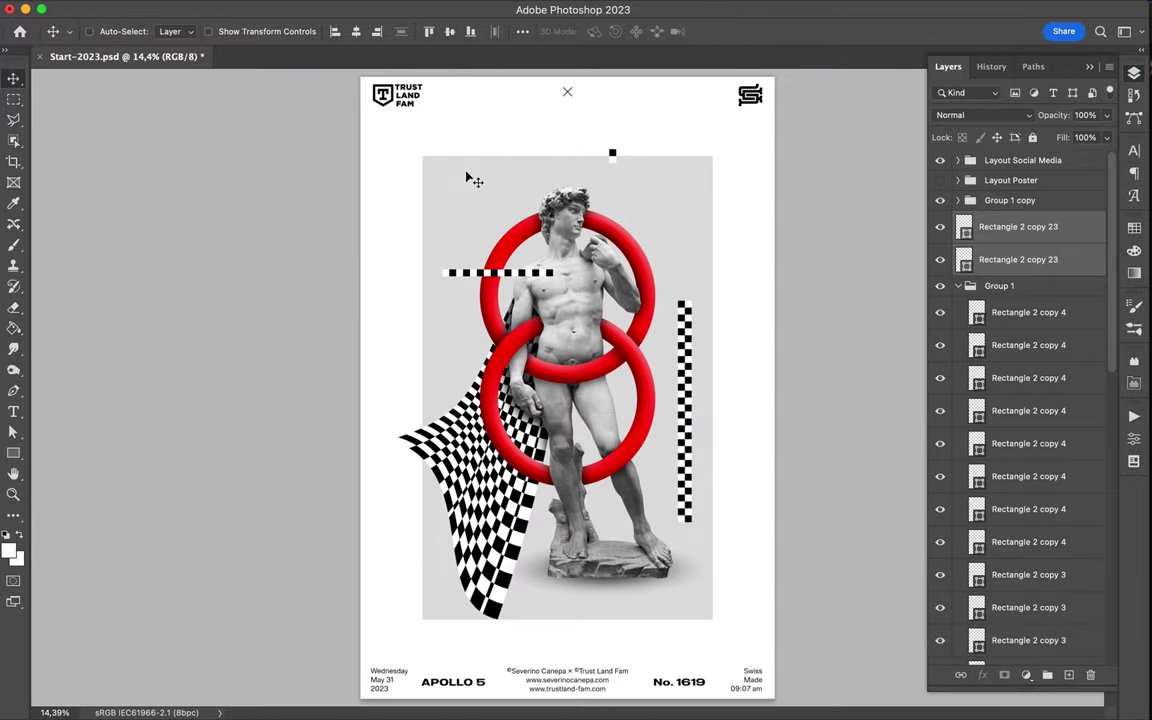
Step: Recolour the Rectangle 1 copy and stretch it to about 106% width
left_click(465, 177, "ctrl")
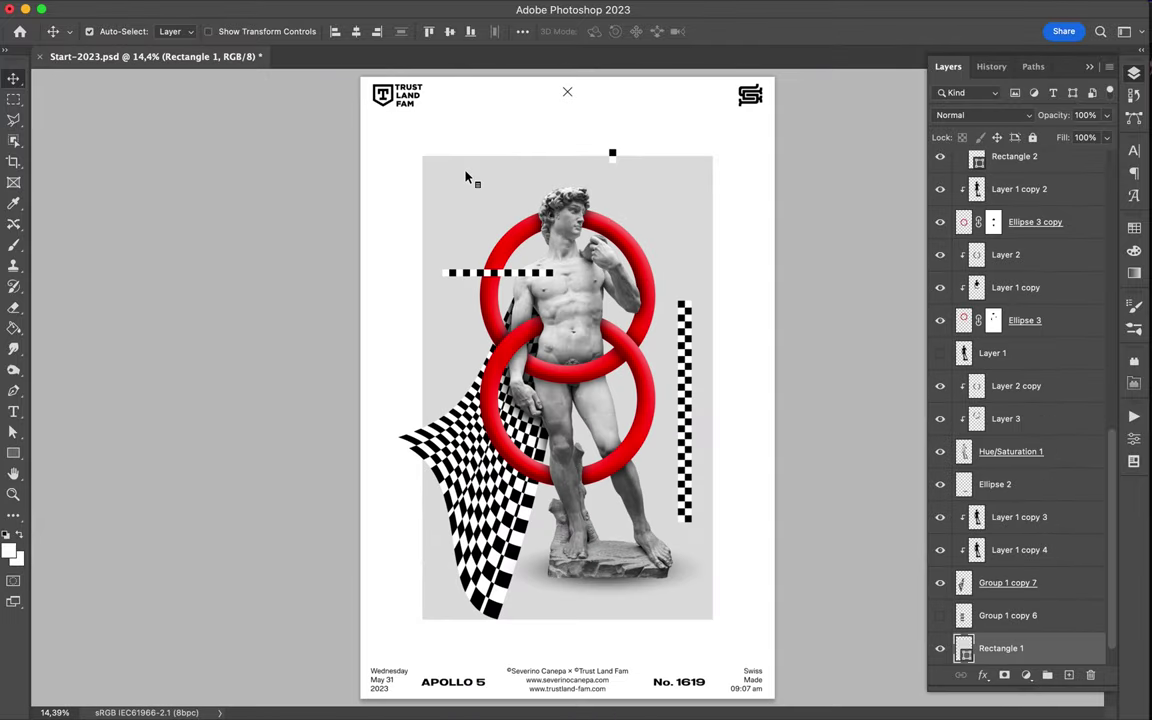
scroll(1027, 634, "down", 1)
left_click(335, 62)
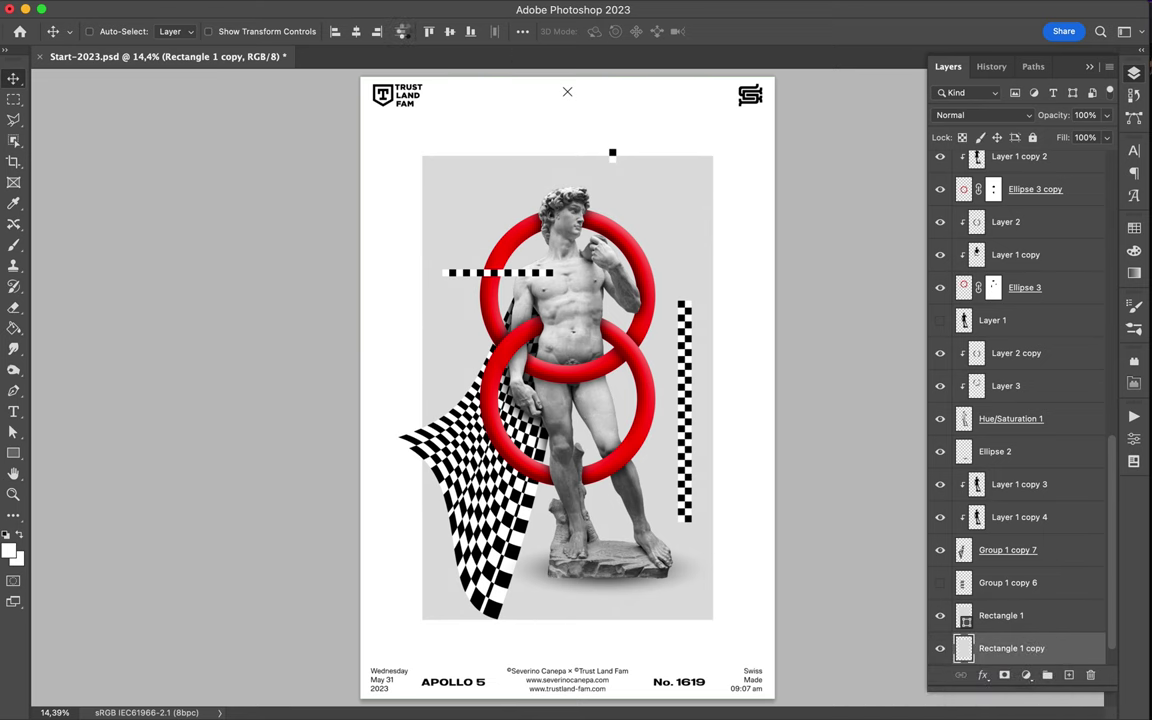
key("ctrl+t")
mouse_move(733, 404)
left_mouse_down()
mouse_move(744, 404)
mouse_move(675, 244)
left_mouse_up()
key("Return")
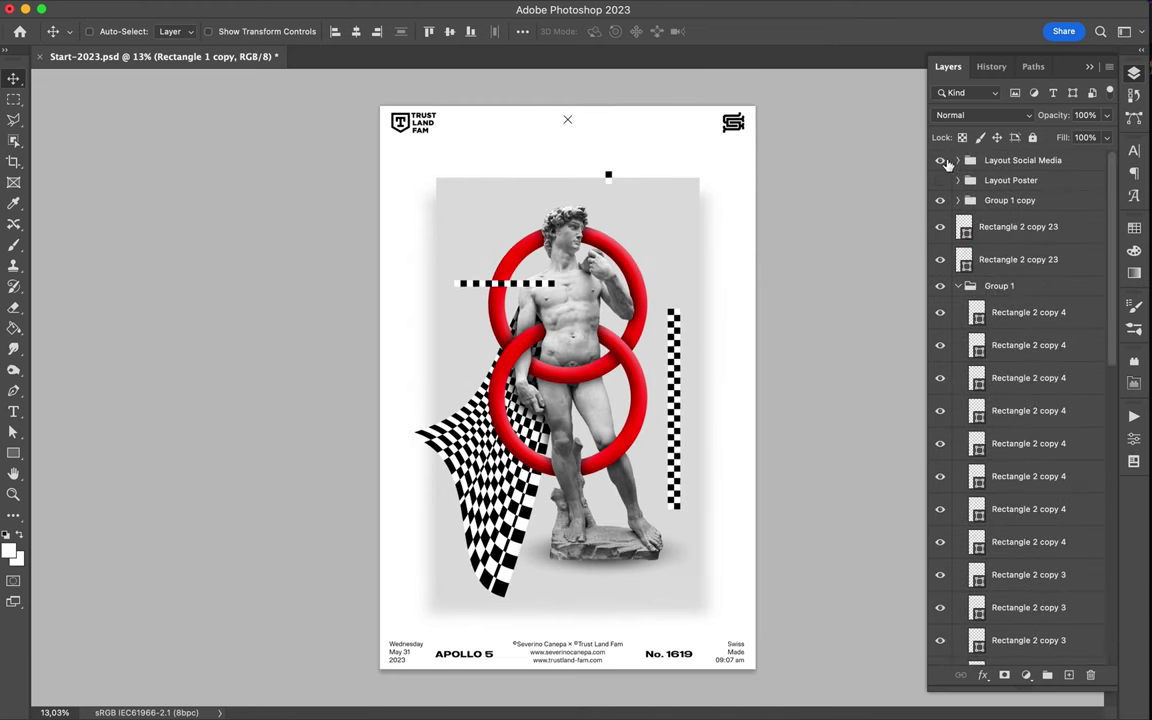
Step: Copy a lassoed piece of the shadow rectangle, rotated about 165° and moved near the poster top
key("l")
key("Return")
left_click_drag(741, 615, 679, 625)
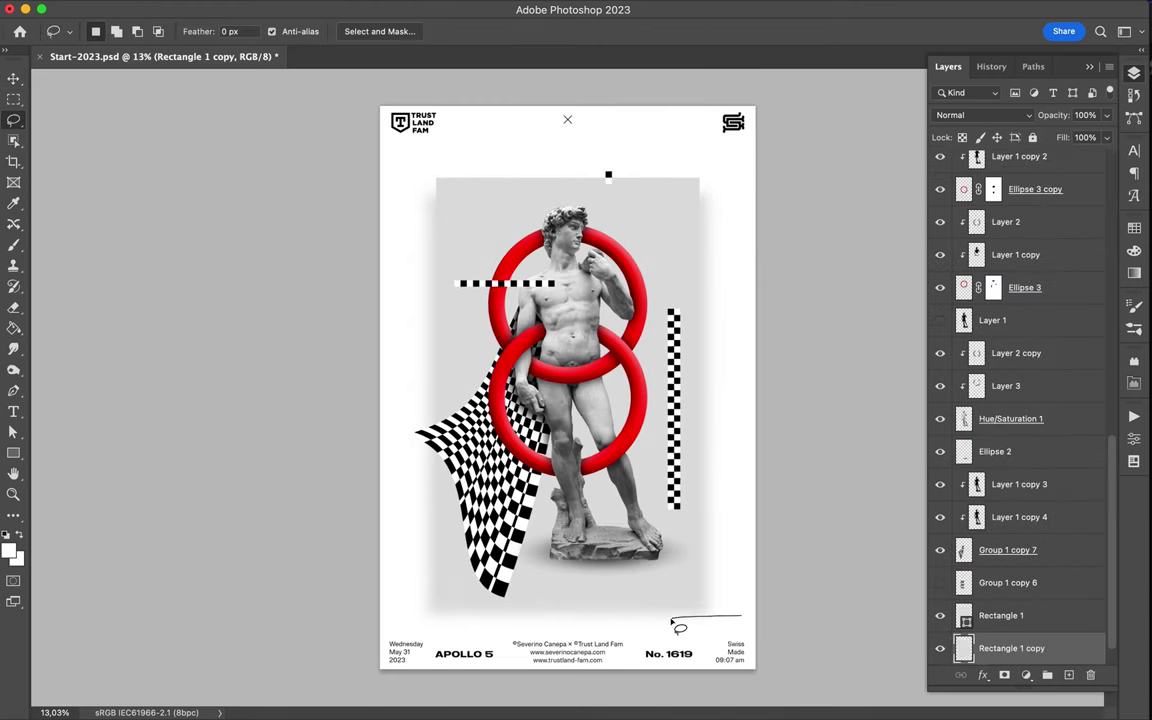
key("ctrl+t")
mouse_move(735, 410)
left_mouse_down()
mouse_move(753, 272)
mouse_move(600, 160)
left_mouse_up()
left_click_drag(860, 230, 873, 190)
key("Return")
Step: Delete the band's corner over the TRUST logo and fade the band to 37% fill
key("l")
left_click_drag(493, 115, 496, 150)
key("Delete")
key("ctrl+d")
key("v")
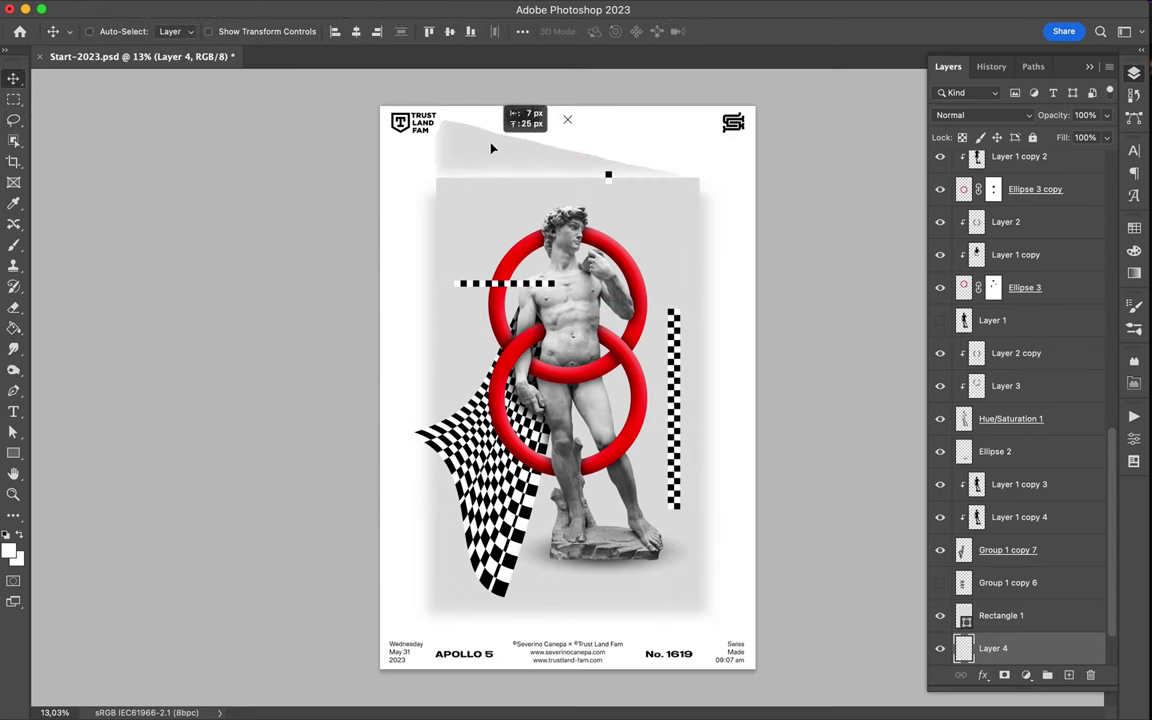
left_click_drag(1085, 160, 1058, 160)
key("v")
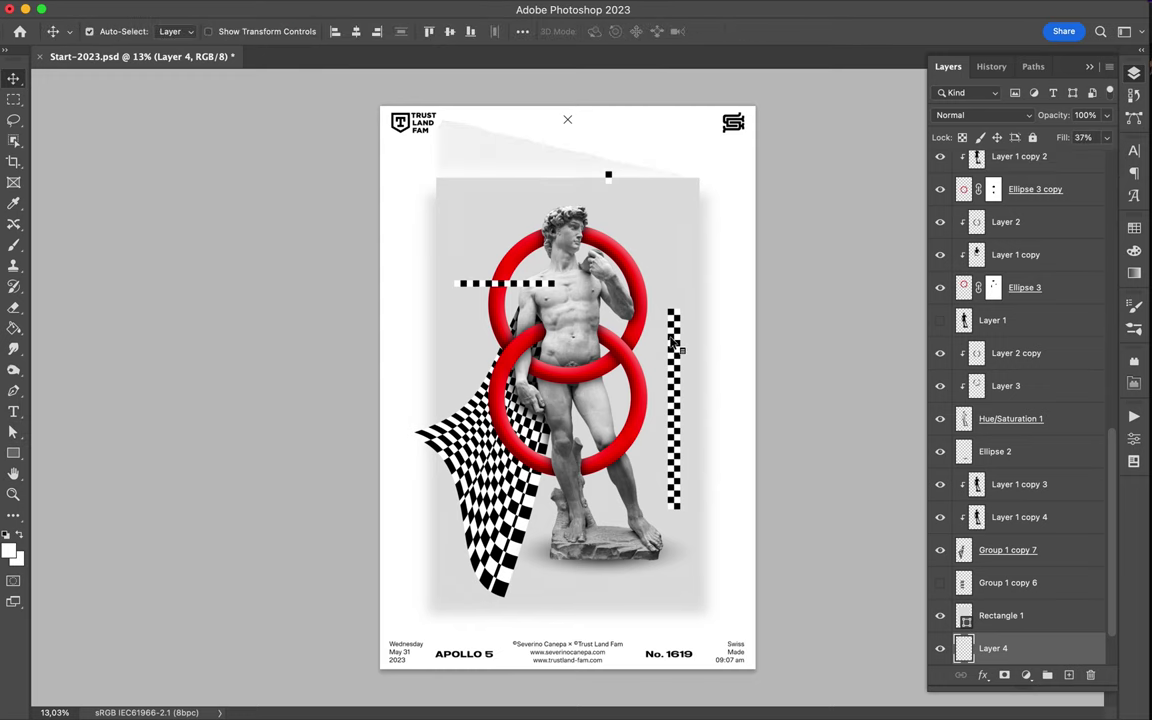
Step: Select the small top-right square and copy an oval of the soft shadow to its own layer
left_click(609, 178)
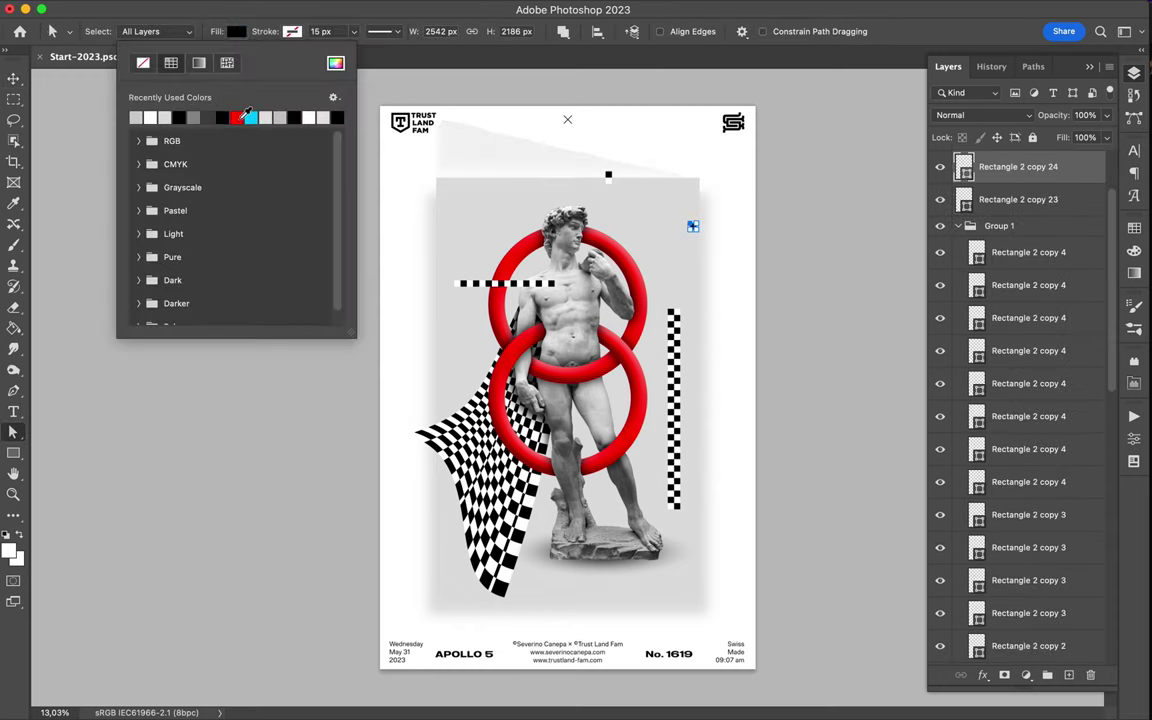
key("m")
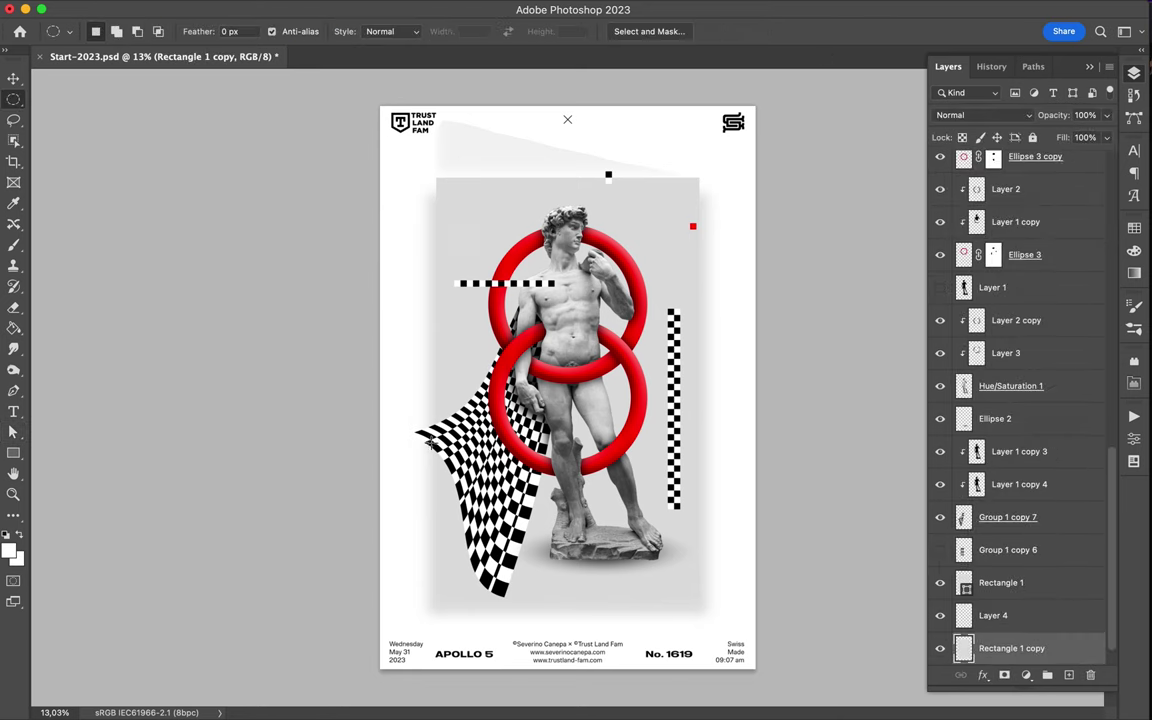
key("ctrl+j")
key("v")
left_click_drag(426, 528, 442, 358)
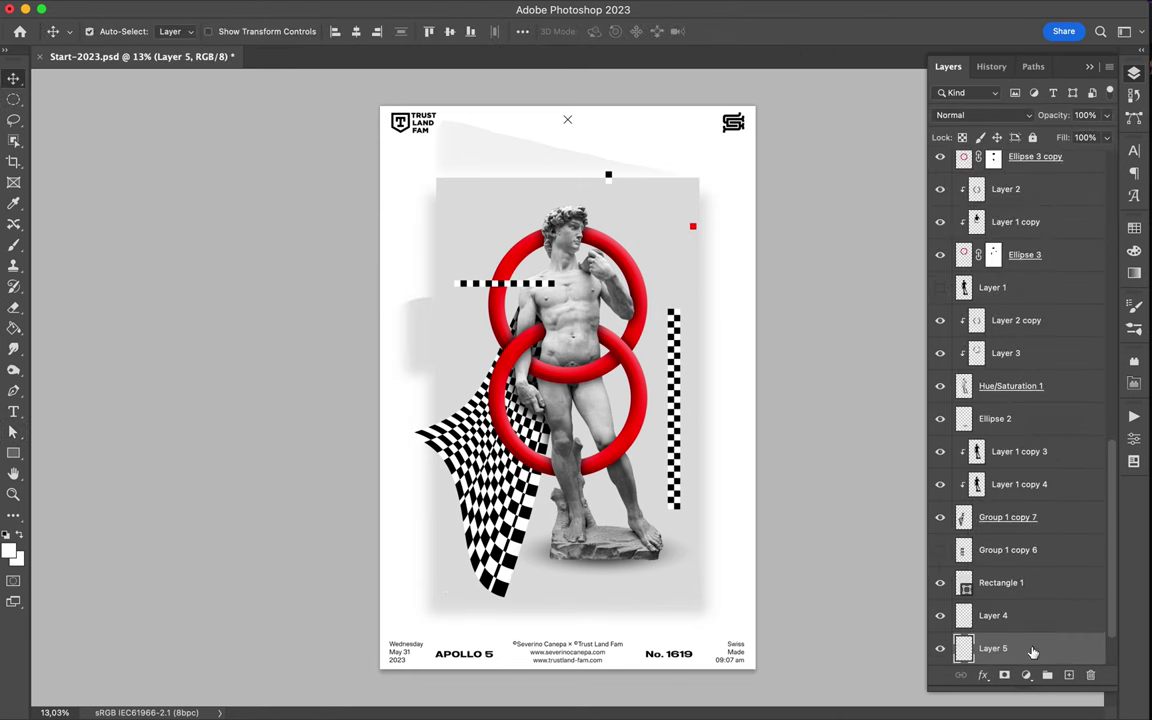
Step: Merge a clipped Levels adjustment into the oval, then place it above Rectangle 1 across the poster
left_click(1026, 675)
left_click(960, 380)
left_click(995, 580, "alt")
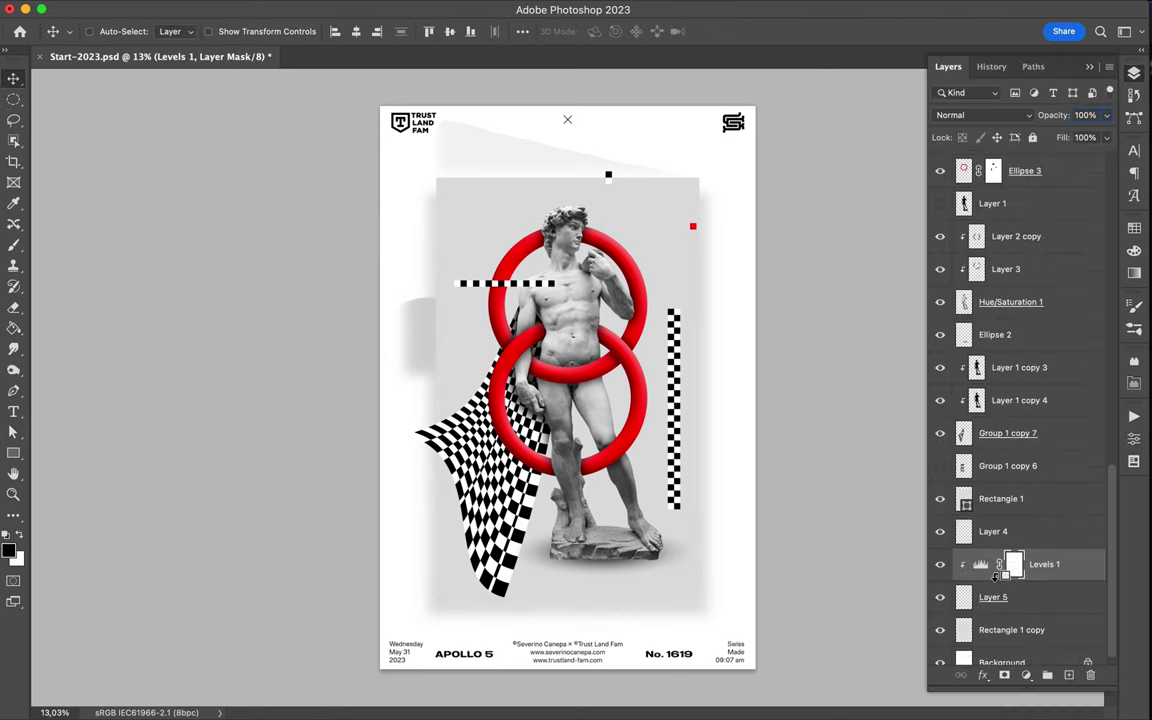
key("ctrl+e")
left_click_drag(1043, 601, 1066, 514)
mouse_move(412, 290)
left_mouse_down()
mouse_move(487, 368)
mouse_move(632, 382)
mouse_move(693, 372)
mouse_move(689, 496)
left_mouse_up()
Step: Duplicate the soft oval, enlarge it to about 191.79% and shift it down-left
key("ctrl+j")
key("ctrl+t")
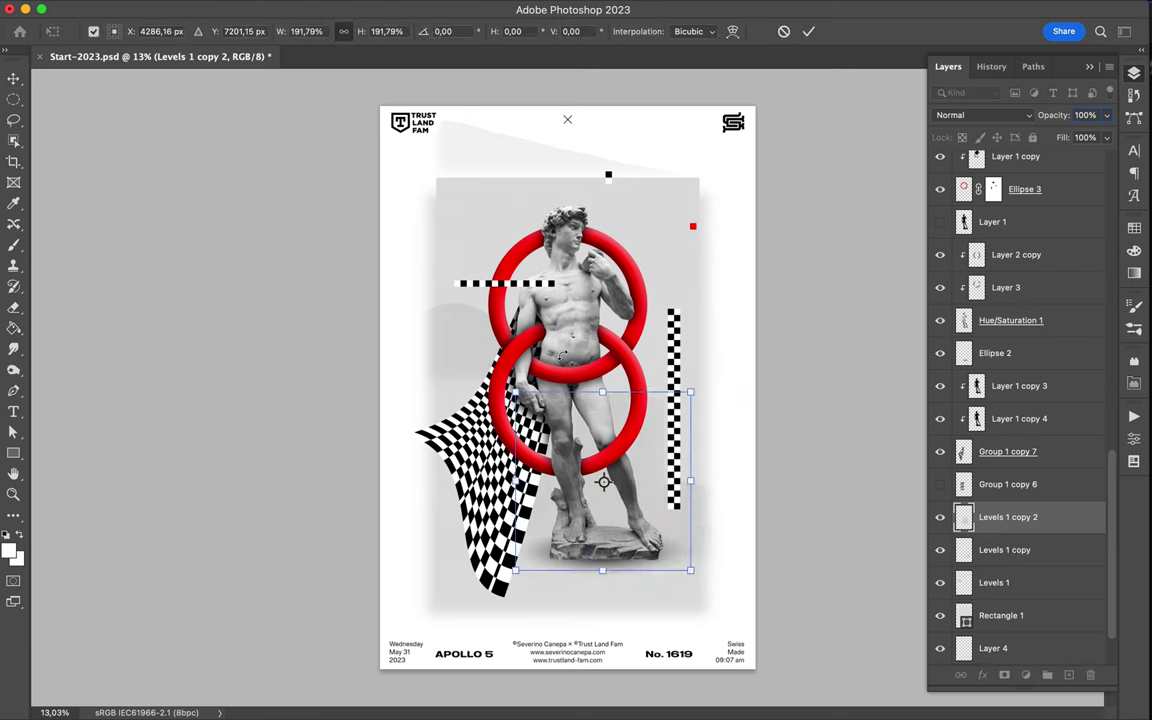
left_click_drag(590, 470, 475, 528)
key("Return")
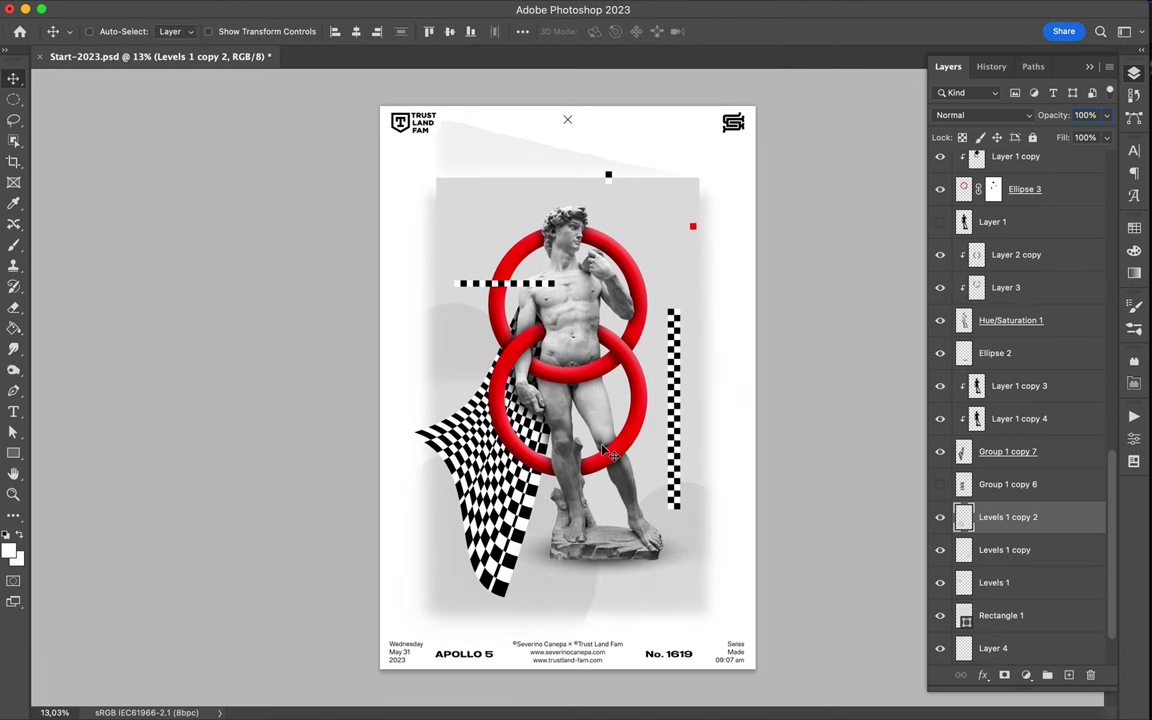
left_click(689, 342, "ctrl")
Step: Duplicate Group 1 copy and apply a 106-pixel Gaussian Blur to the duplicate
left_click(963, 201)
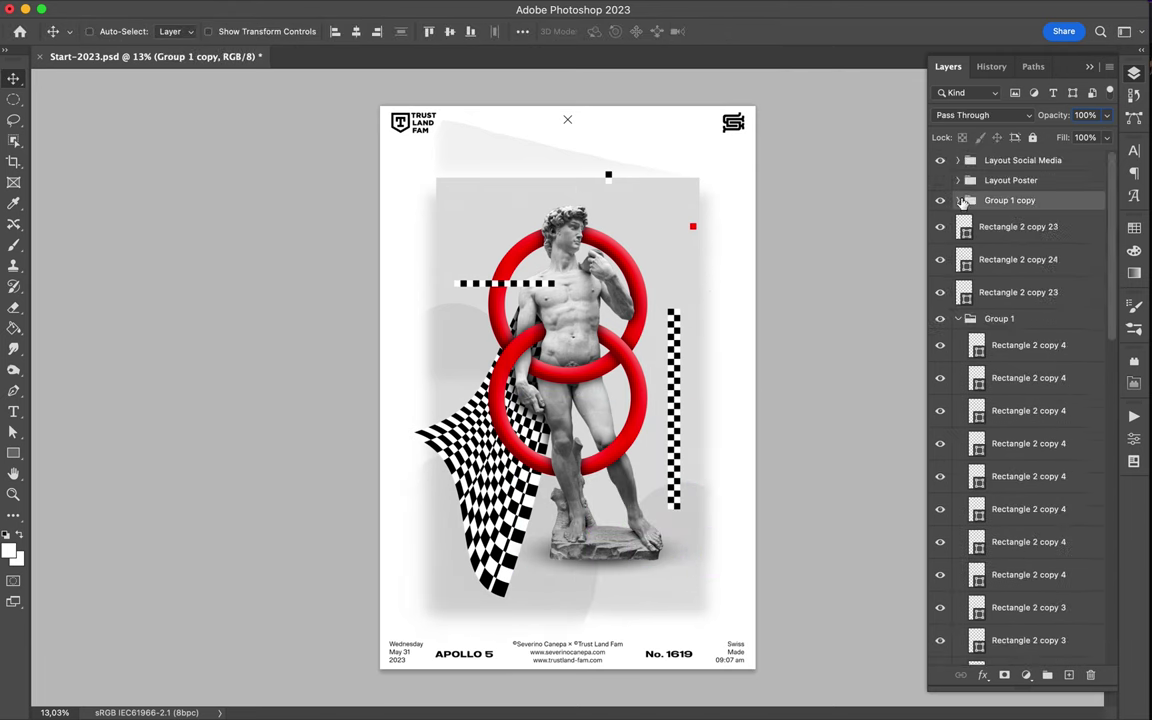
key("ctrl+j")
left_click(373, 8)
left_click(652, 272)
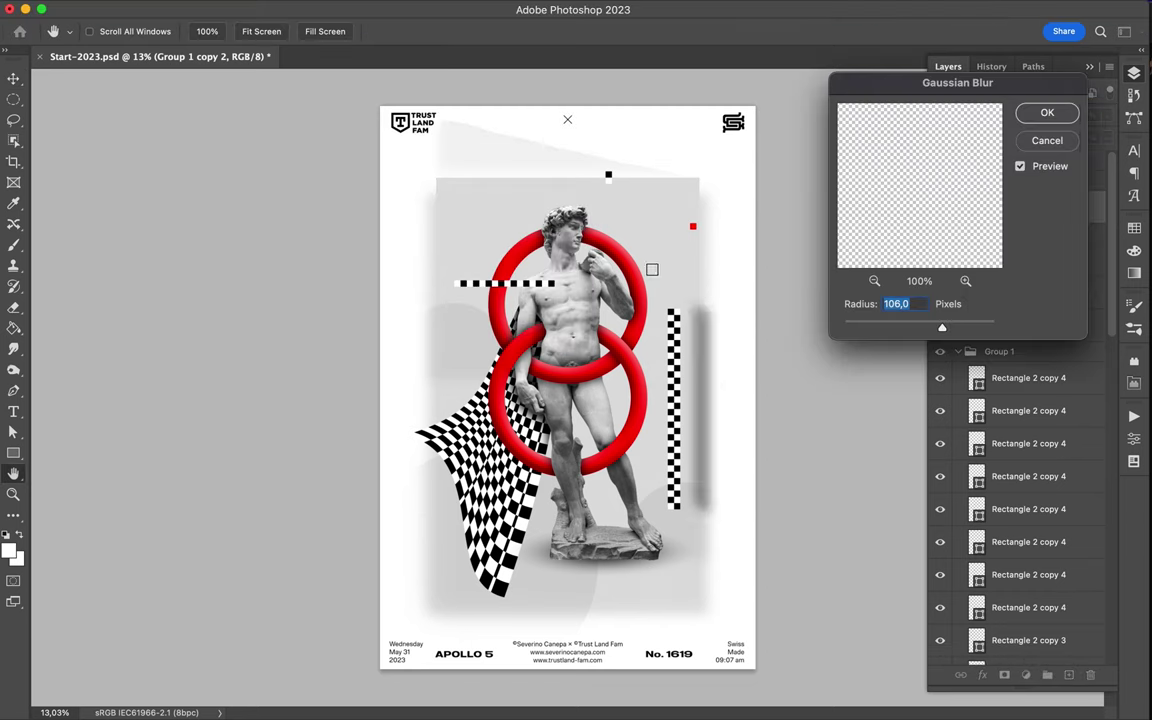
key("Return")
Step: Fade the blurred strip to 18% fill, make it taller and place it left, just above Background
key("ctrl+t")
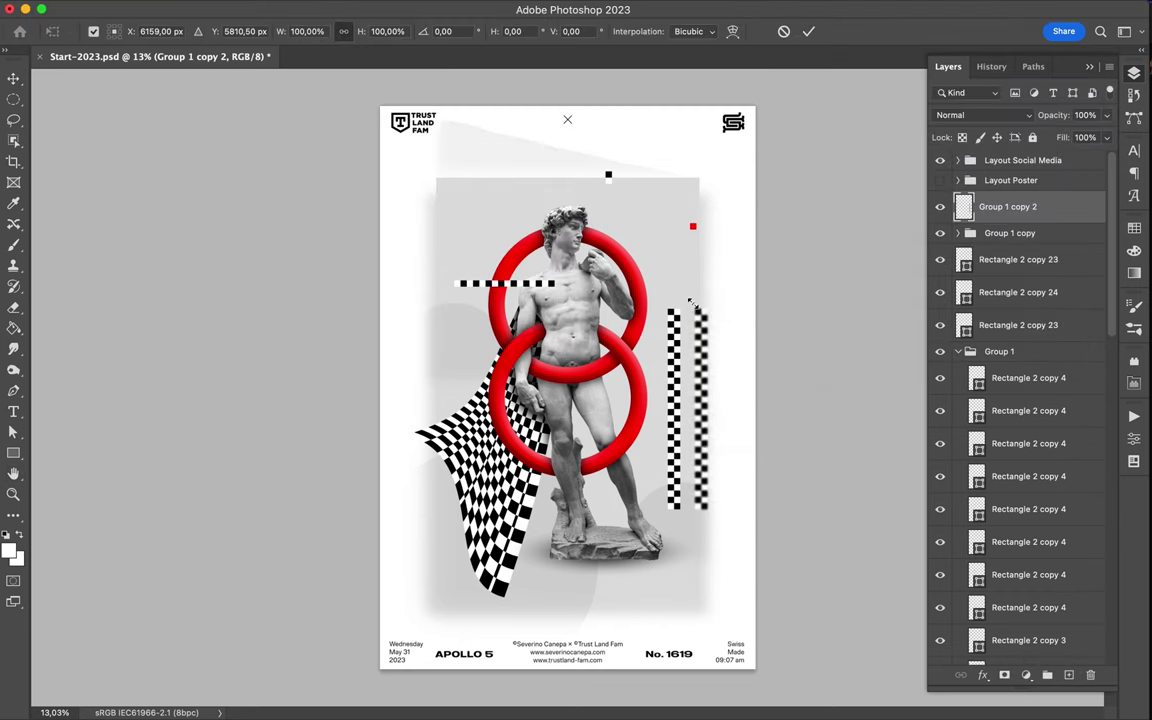
key("Return")
mouse_move(689, 300)
left_mouse_down()
mouse_move(380, 205)
mouse_move(388, 144)
left_mouse_up()
key("shift+1")
key("shift+8")
key("ctrl+t")
key("Return")
mouse_move(736, 367)
left_mouse_down()
mouse_move(416, 303)
mouse_move(470, 255)
mouse_move(502, 196)
left_mouse_up()
key("ctrl+shift+bracketleft")
key("m")
key("ctrl+j")
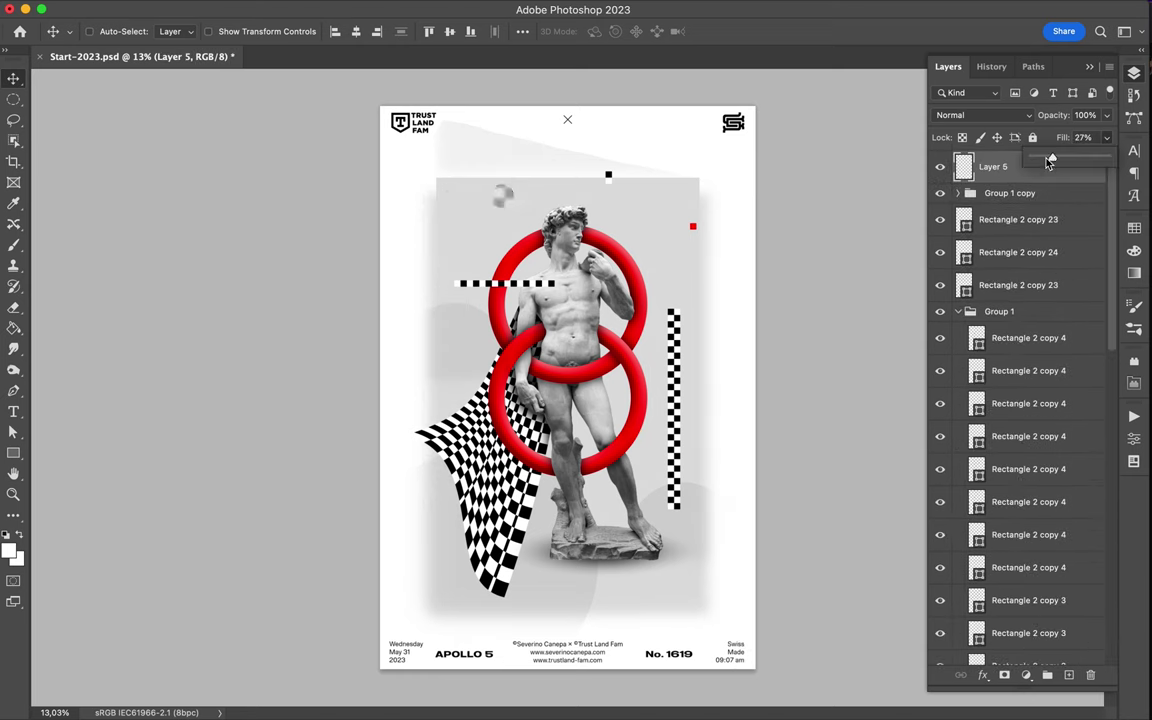
key("BackSpace")
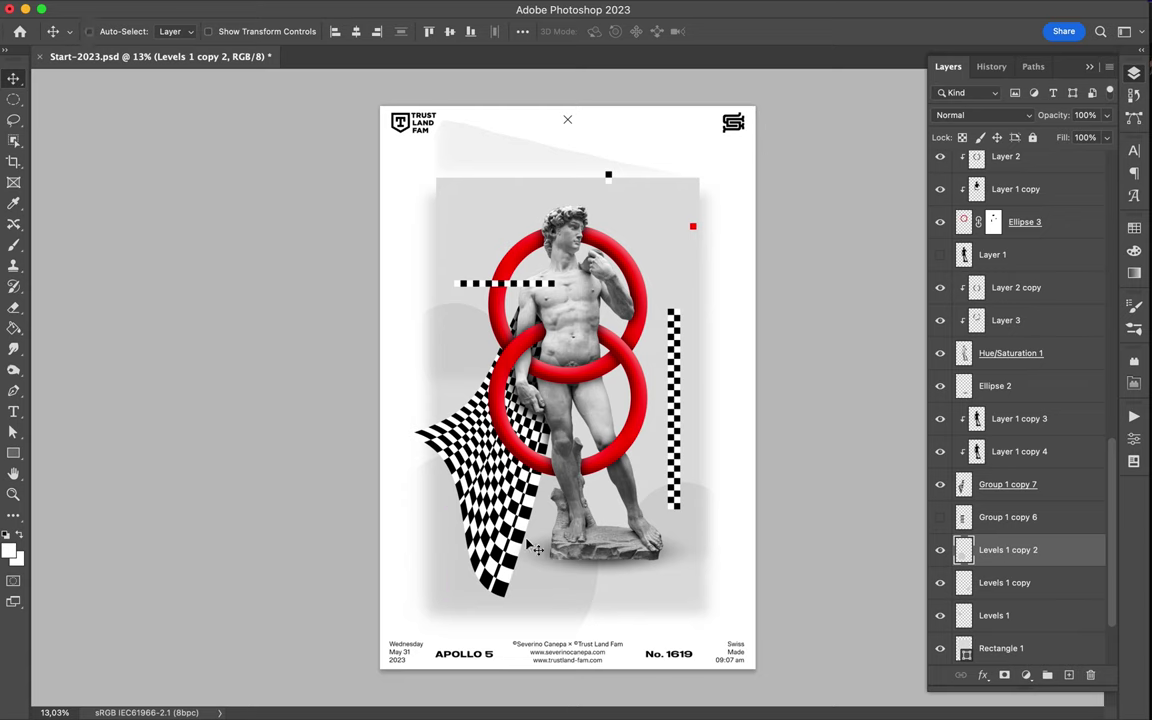
Step: Add Levels 2 clipped to the layer below, with black input raised to 208
left_click(1027, 697)
left_click_drag(904, 567, 1027, 567)
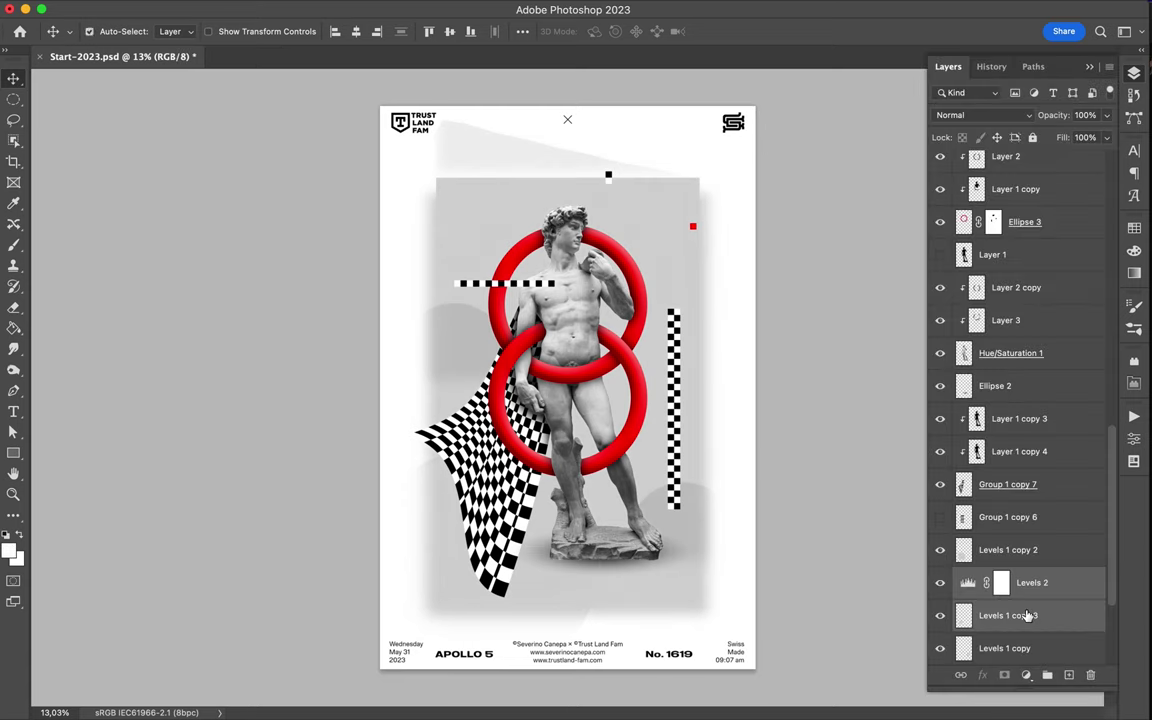
left_click(985, 583)
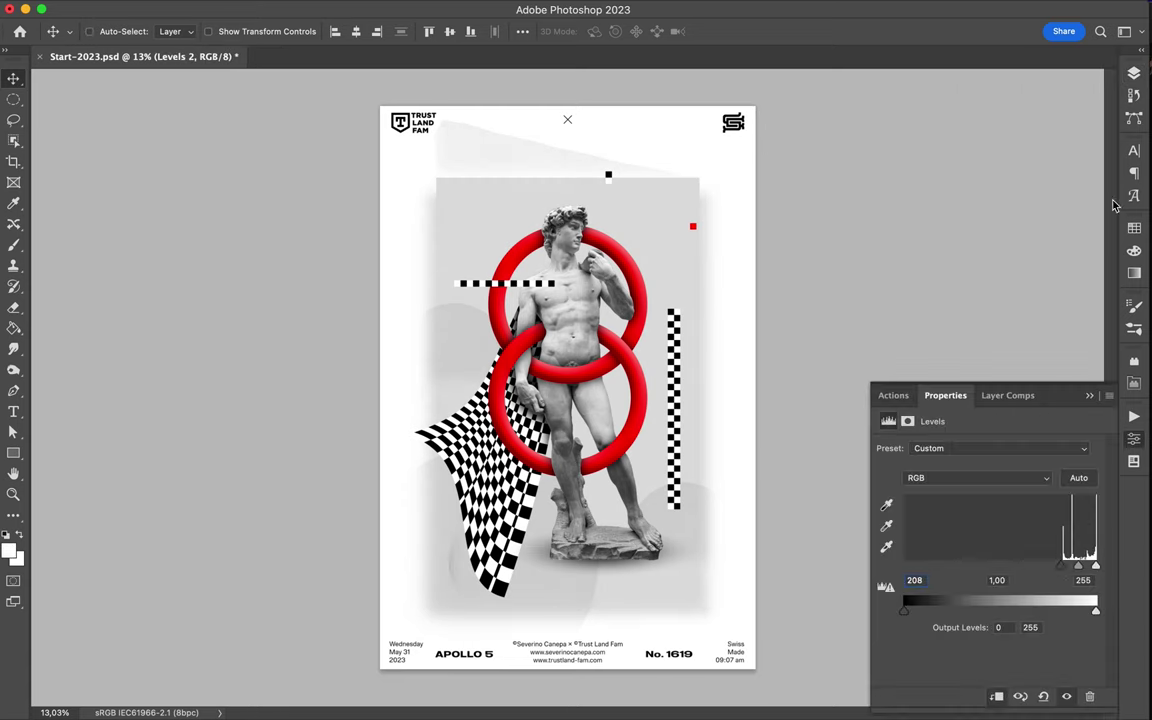
left_click(1134, 73)
left_click(1005, 566, "alt")
double_click(980, 582)
mouse_move(545, 478)
left_mouse_down()
mouse_move(530, 505)
mouse_move(437, 540)
left_mouse_up()
Step: Add Levels 3 with white input 223 and reposition the adjusted grey shape
left_click(1026, 675)
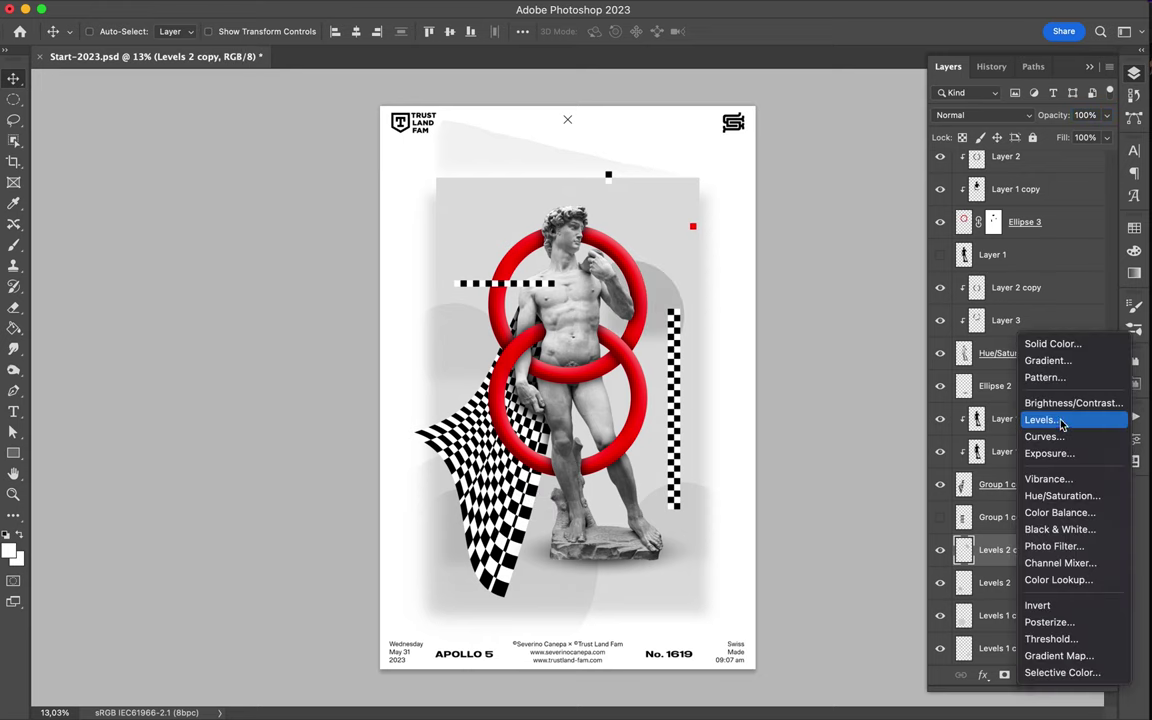
left_click(1040, 420)
left_click_drag(1095, 566, 1072, 568)
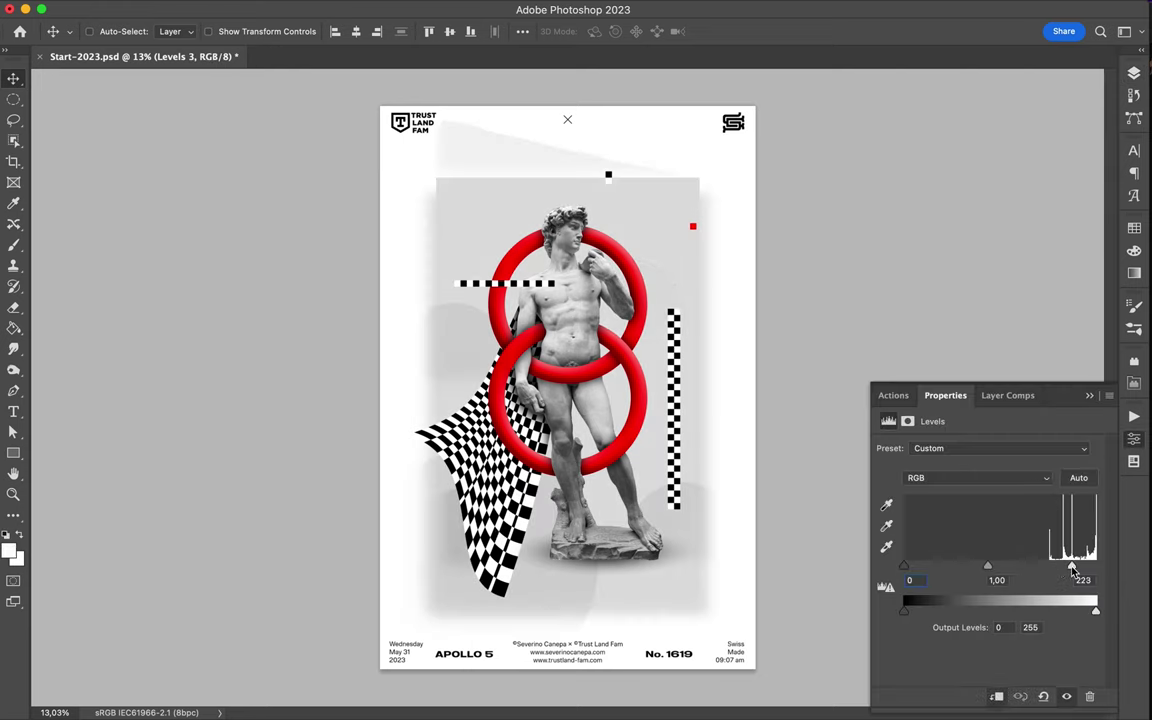
mouse_move(580, 215)
left_mouse_down()
mouse_move(705, 210)
mouse_move(646, 221)
left_mouse_up()
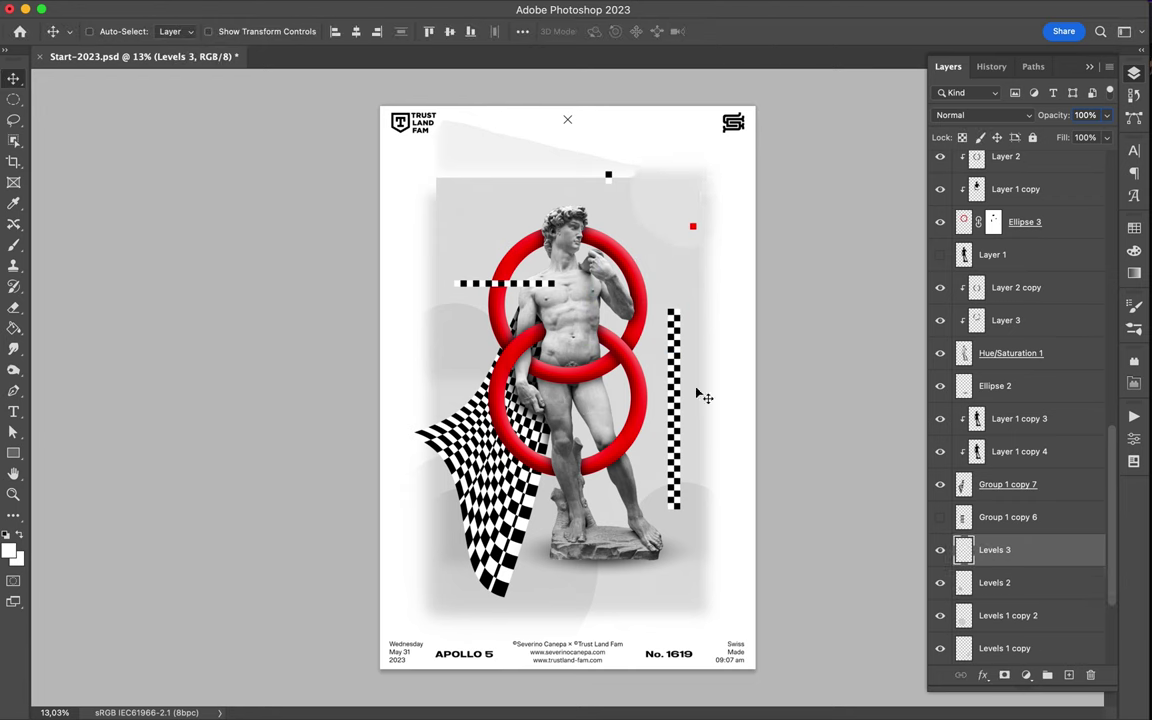
left_click(675, 315, "super")
Step: Raise the checkered strip, then enlarge a duplicated small square into a large block behind the statue
left_click_drag(684, 365, 684, 294)
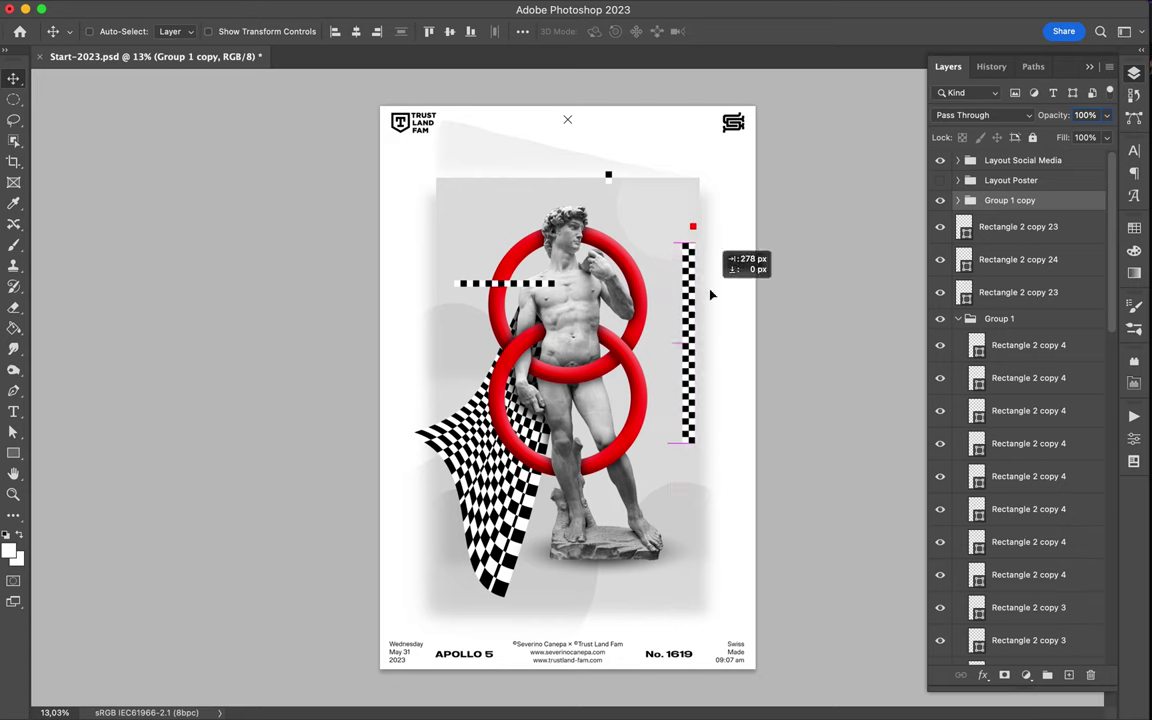
left_click(608, 176, "super")
left_click_drag(608, 176, 458, 174)
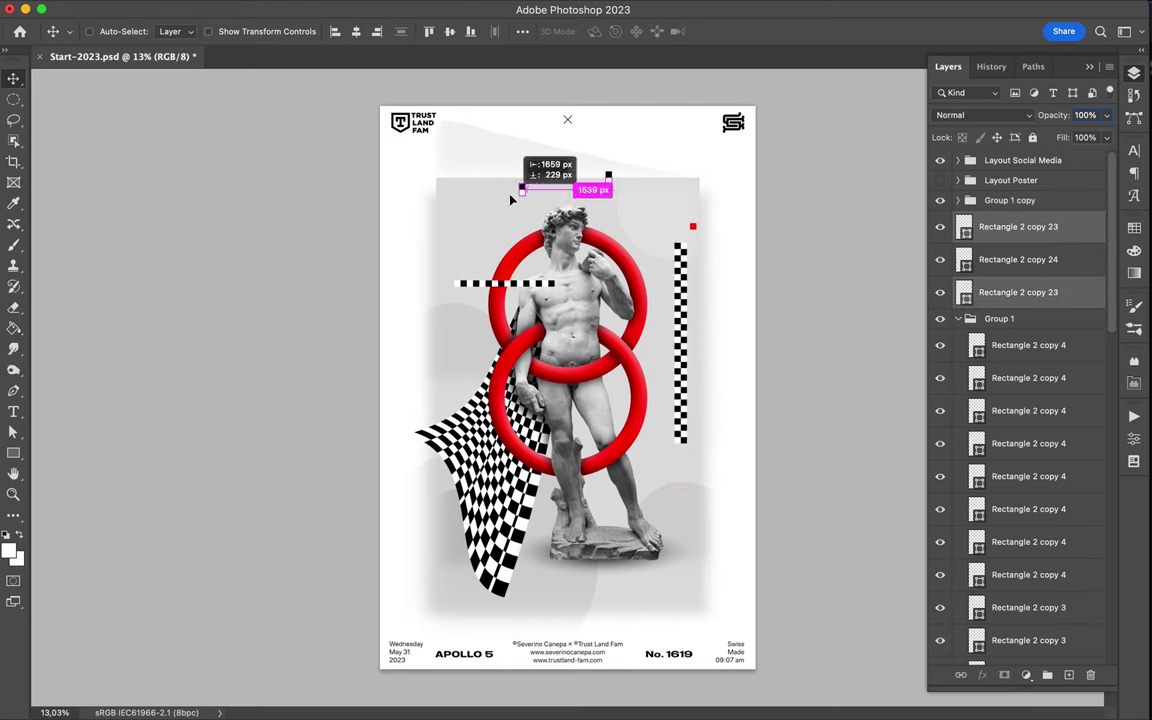
key("super+t")
left_click_drag(475, 225, 657, 522)
key("Return")
key("super+bracketleft")
key("super+bracketleft")
key("super+bracketleft")
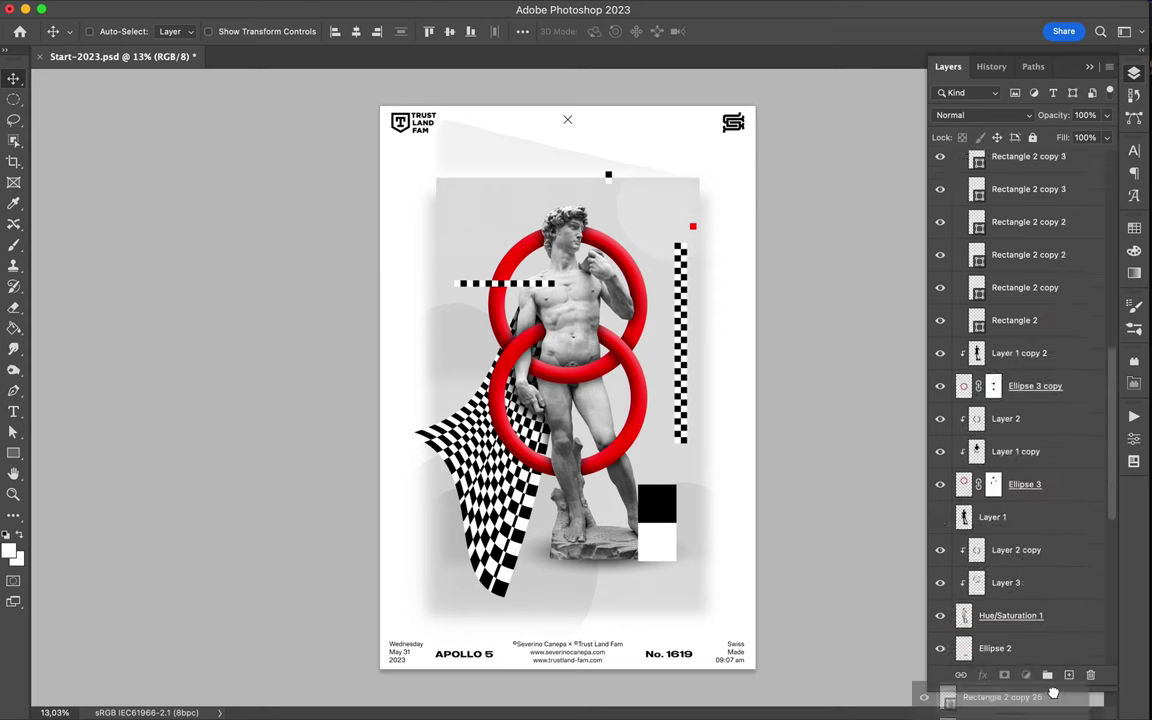
key("super+bracketleft")
key("super+bracketleft")
key("super+bracketleft")
Step: Copy a small black-and-white square to the backdrop's top-left corner and shrink it
left_click_drag(605, 404, 442, 257)
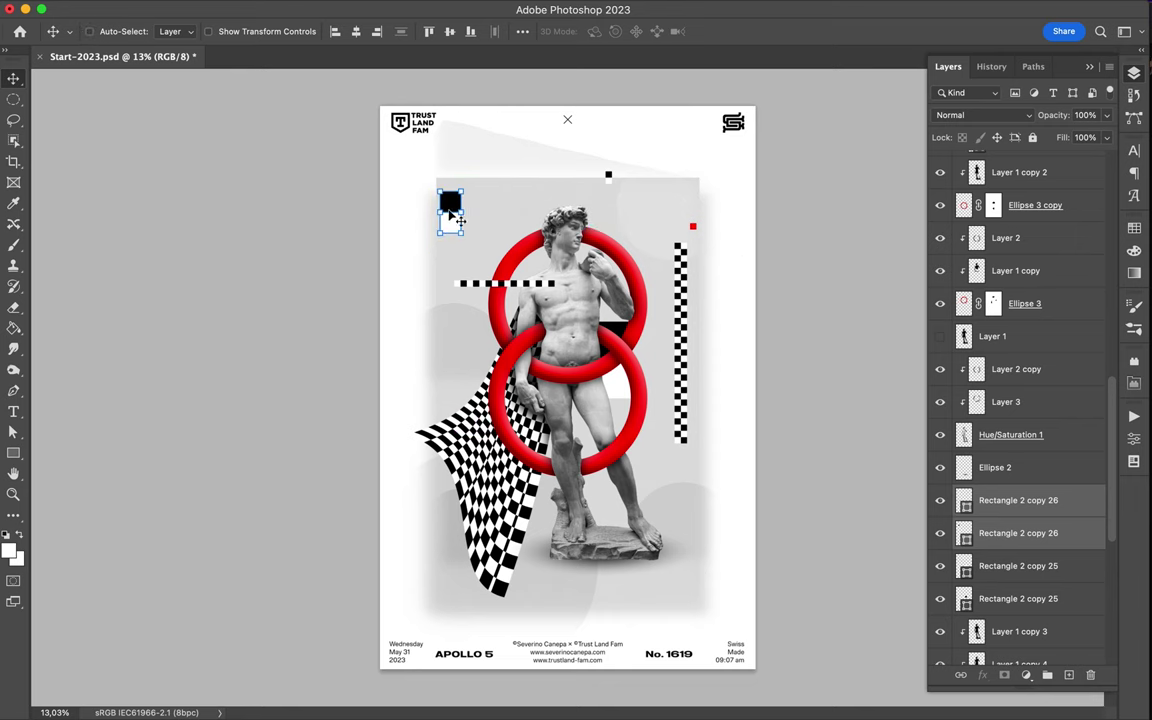
key("super+t")
left_click_drag(437, 234, 448, 214)
key("Return")
Step: Create an empty Layer 5 and set up the brush for painting
key("b")
key("super+shift+alt+n")
left_click(97, 31)
Step: Paint a soft red glow behind the statue with a size 3560 brush
key("Return")
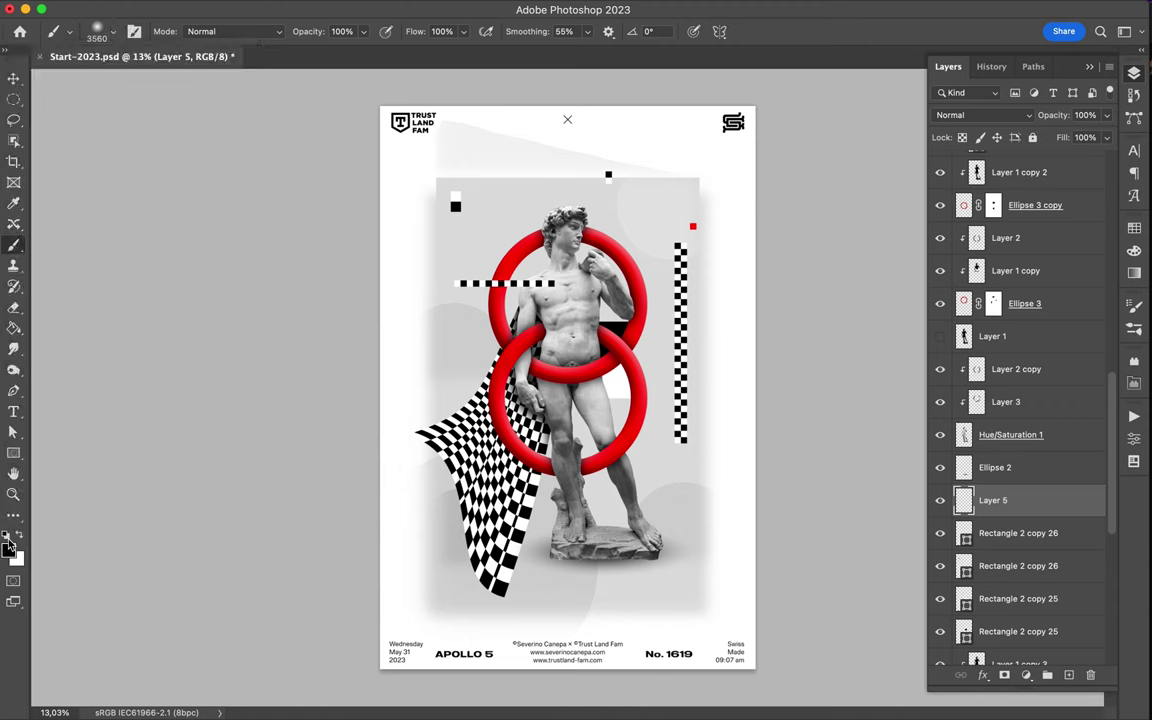
left_click_drag(470, 350, 707, 360)
key("l")
left_click_drag(658, 320, 510, 462)
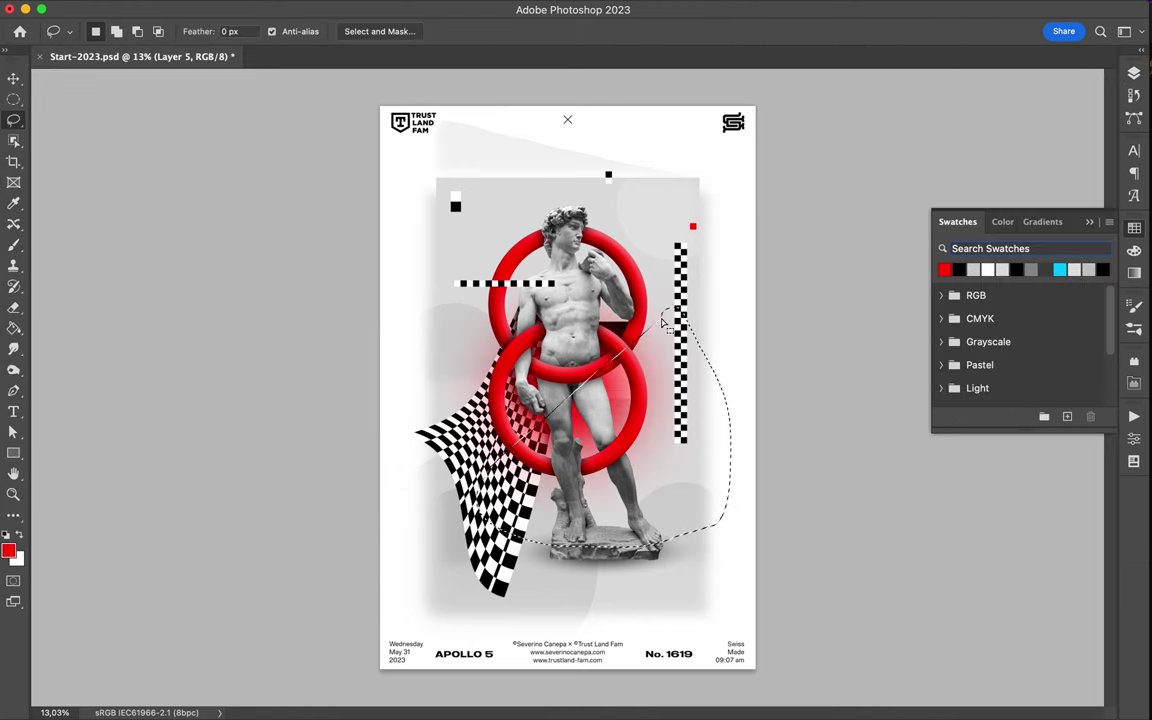
Step: Copy the lassoed red area to Layer 6, fade its fill, and move it down-left
key("super+j")
key("v")
mouse_move(662, 320)
left_mouse_down()
mouse_move(617, 405)
mouse_move(567, 238)
left_mouse_up()
left_click_drag(1106, 146, 1046, 157)
left_click(993, 369)
key("ctrl+t")
left_click_drag(600, 430, 557, 459)
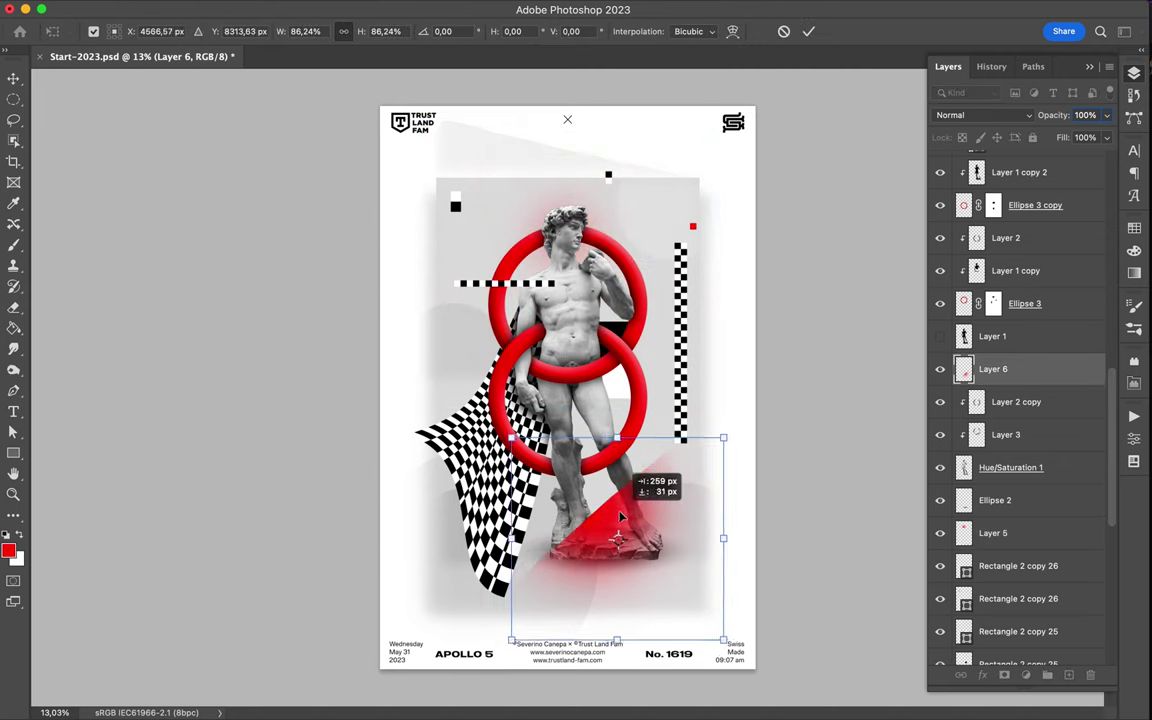
key("Return")
Step: Place the red glow layer below Rectangle 2 copy 26, save, and shift it down-left
left_click(993, 336)
left_click_drag(1021, 372, 1000, 488)
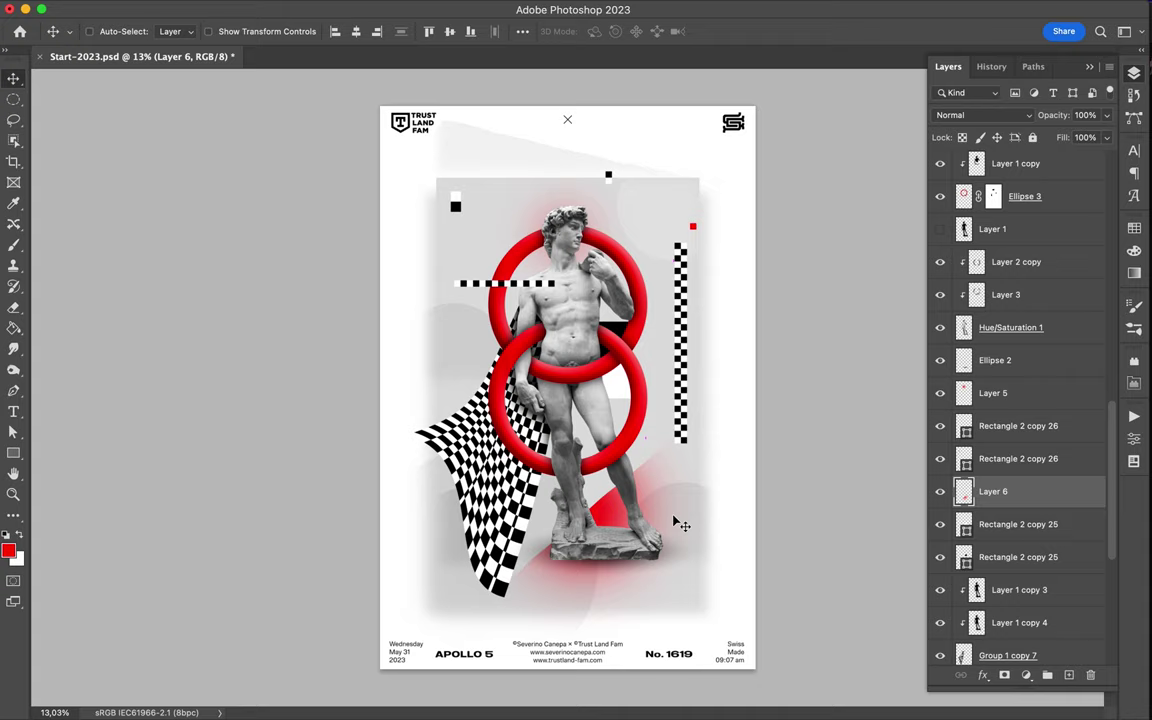
scroll(681, 522, "up", 2)
scroll(715, 475, "up", 1)
key("ctrl+s")
left_click_drag(715, 475, 637, 528)
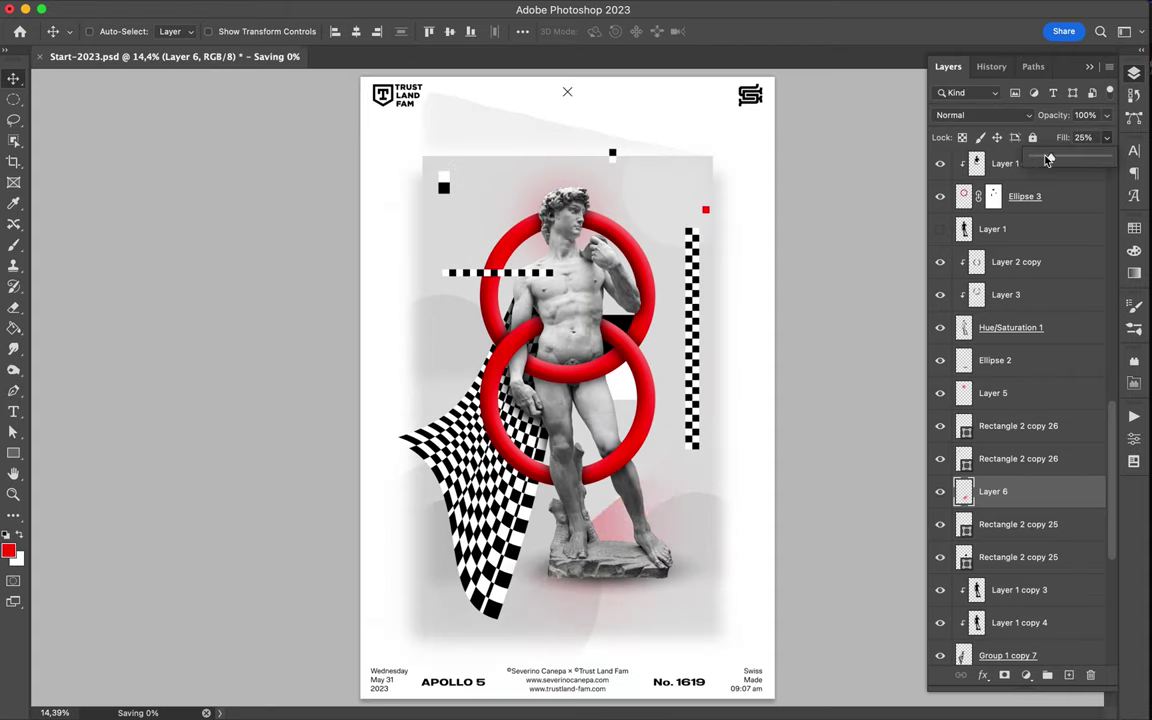